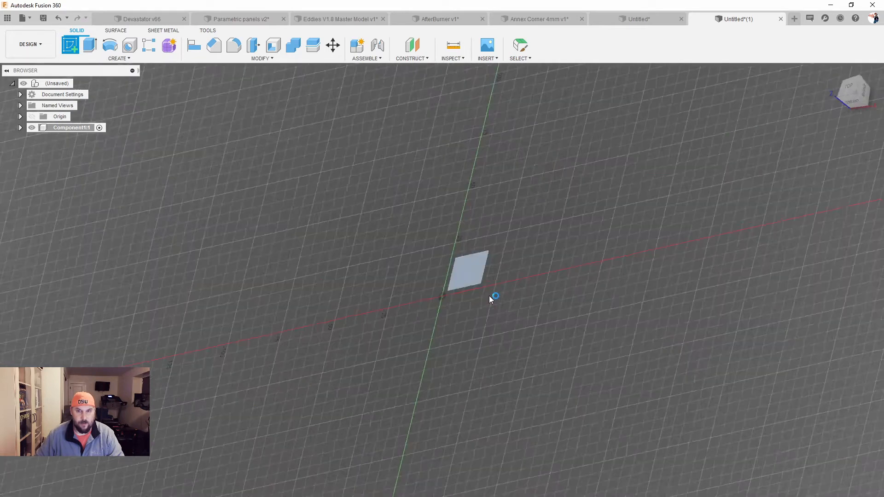
# - Sketch a five-sided circumscribed polygon centred on the origin, with an inner radius of about 22.9 mm along the vertical axis
pyautogui.click(138, 58)
pyautogui.moveTo(119, 109)
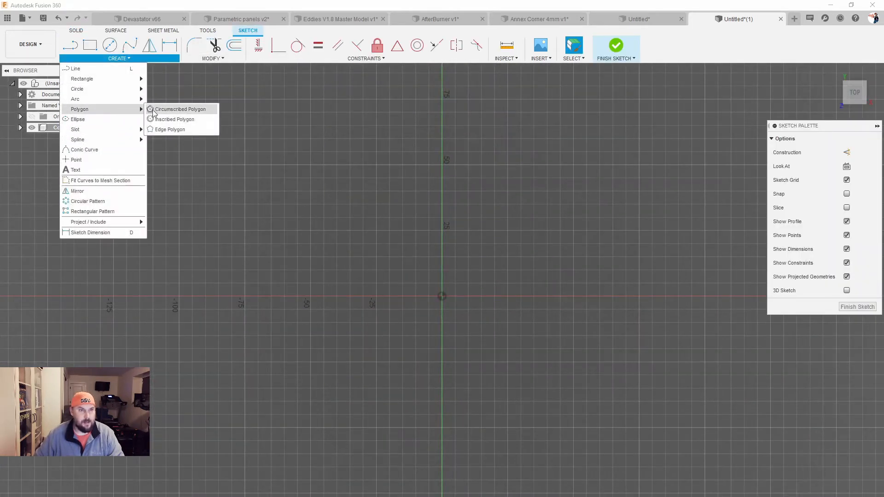
pyautogui.click(161, 109)
pyautogui.click(443, 297)
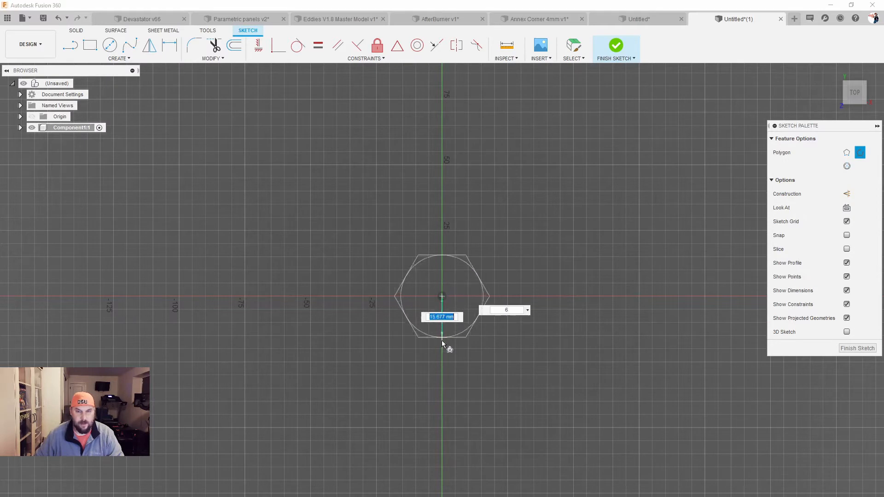
pyautogui.press('Tab')
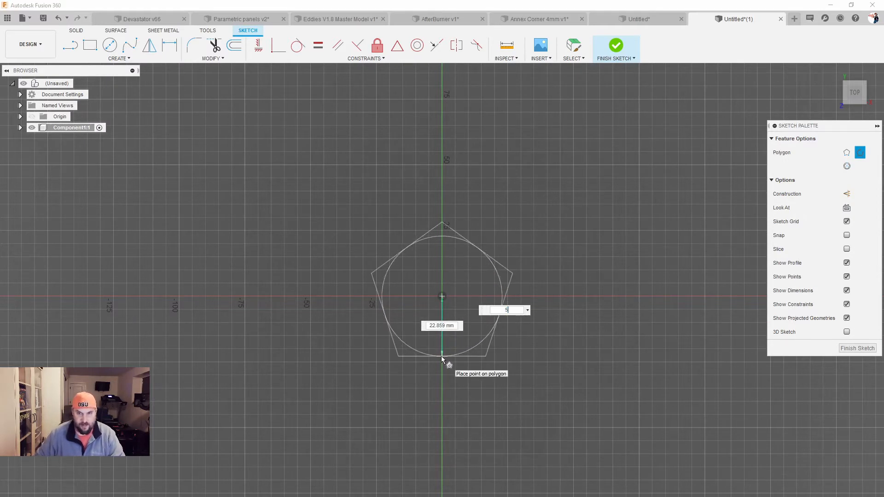
pyautogui.click(441, 357)
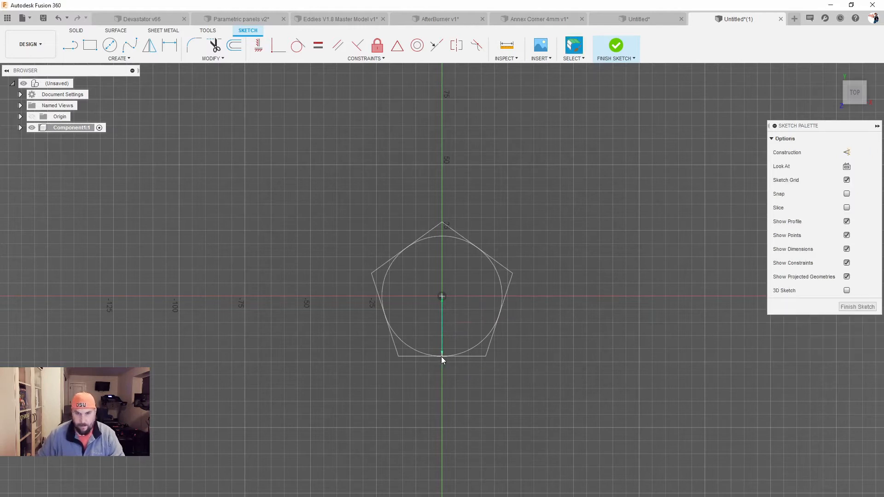
# - Constrain the pentagon's top vertex vertically in line with the origin
pyautogui.click(258, 44)
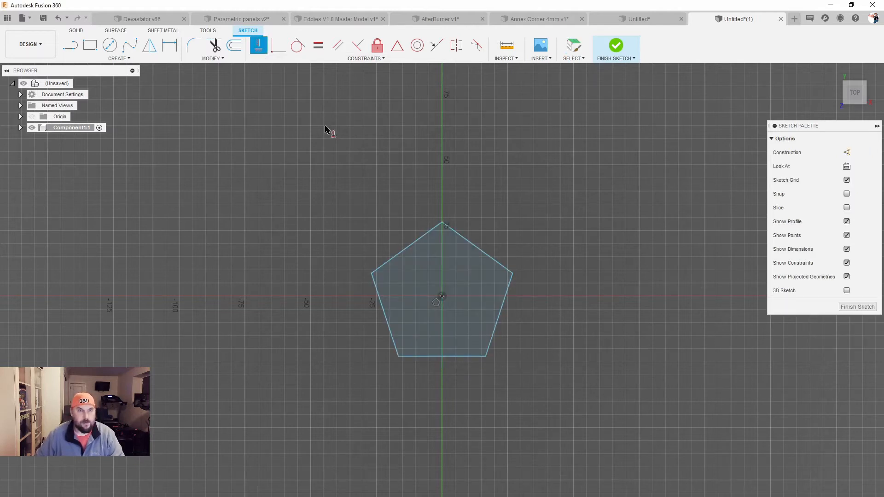
pyautogui.click(441, 224)
pyautogui.click(442, 296)
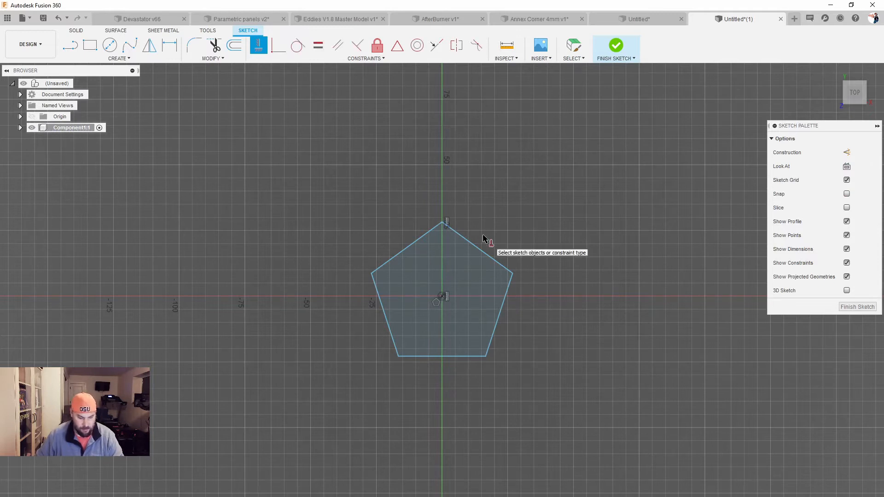
# - Dimension the pentagon's upper right side to 50 mm
pyautogui.press('d')
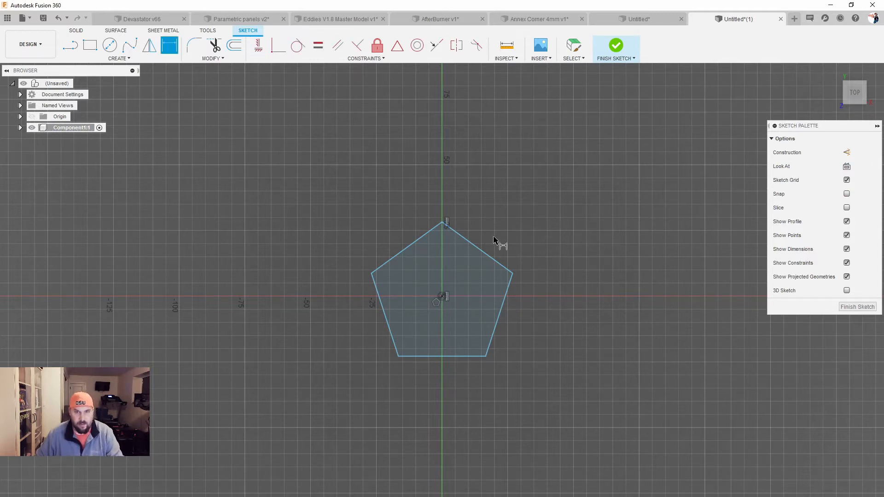
pyautogui.click(484, 252)
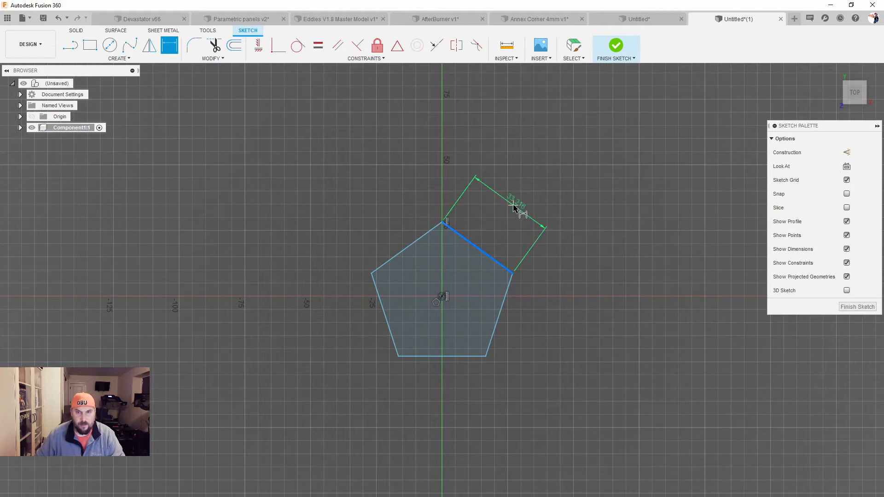
pyautogui.click(519, 202)
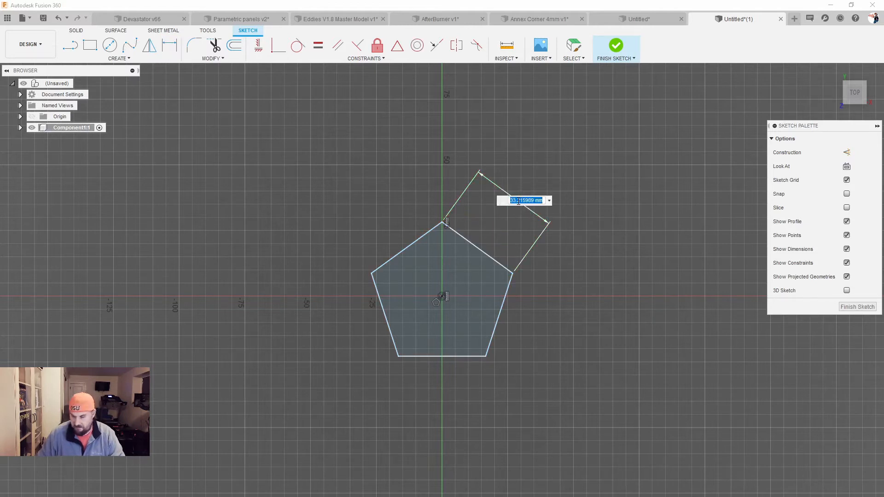
pyautogui.press('Return')
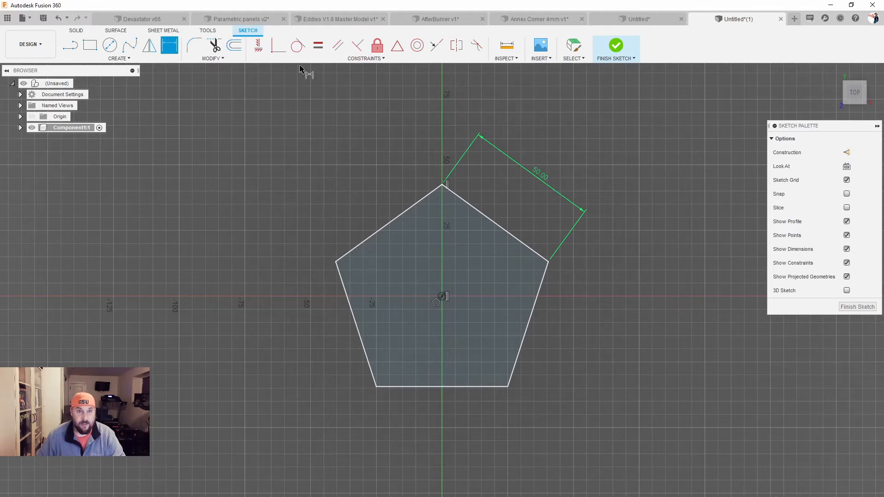
pyautogui.click(259, 50)
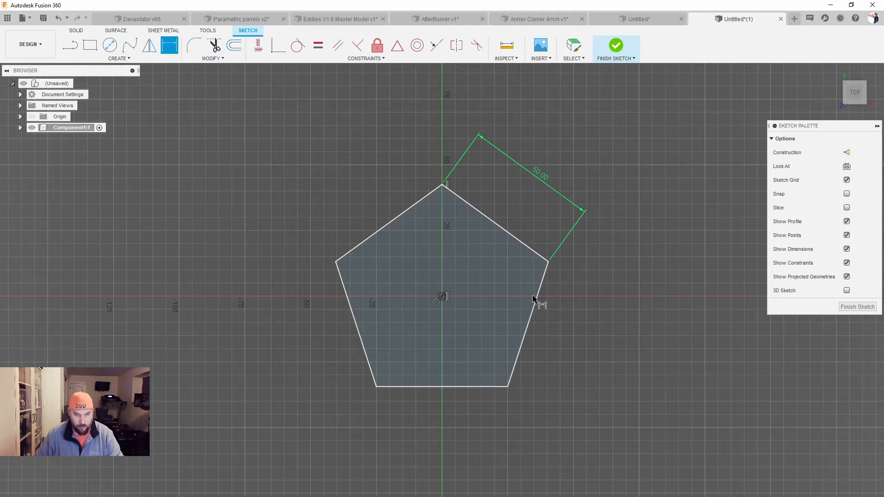
# - Extrude the pentagon profile 5 mm as a new body
pyautogui.press('e')
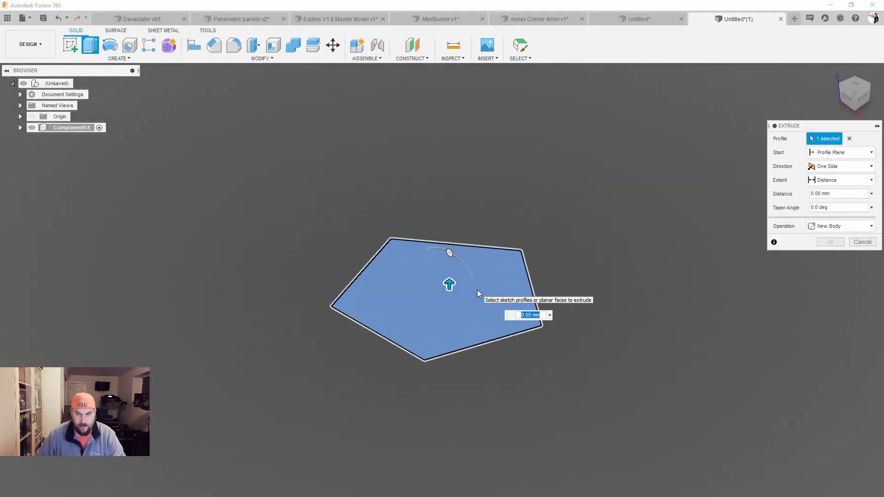
pyautogui.write('5')
pyautogui.press('Return')
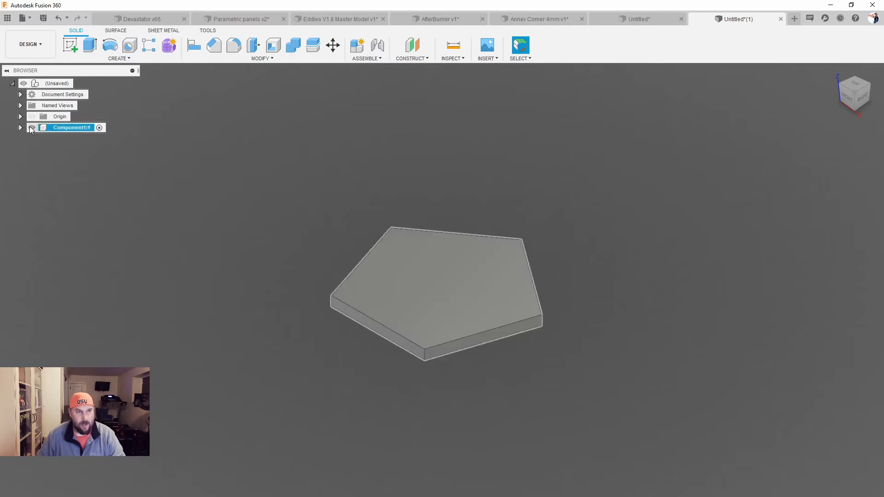
# - Ground the pentagon component so it stays fixed in place
pyautogui.rightClick(80, 128)
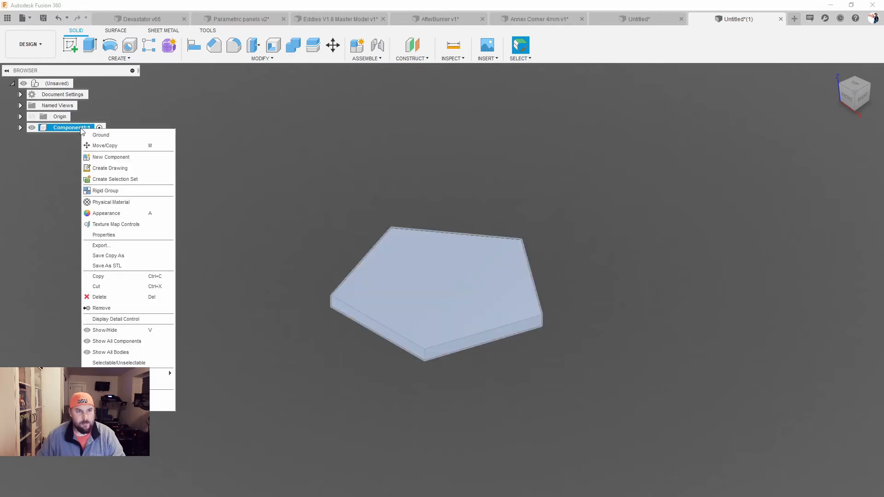
pyautogui.click(123, 138)
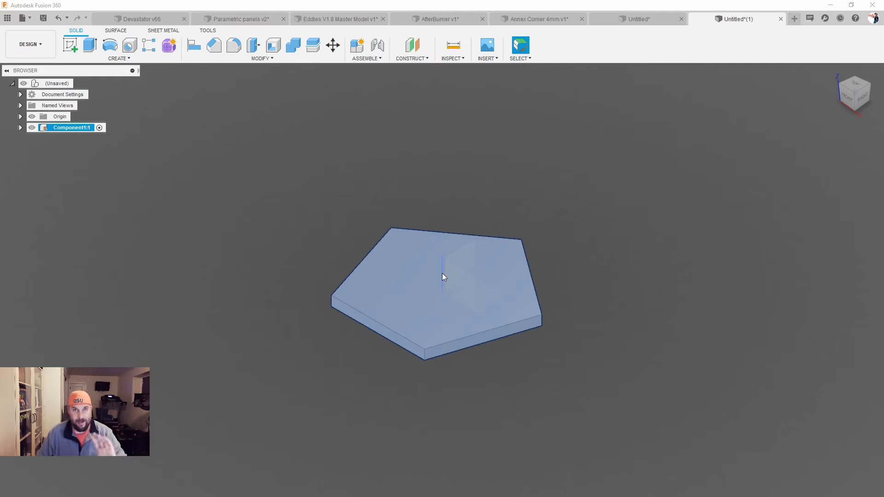
pyautogui.click(380, 266)
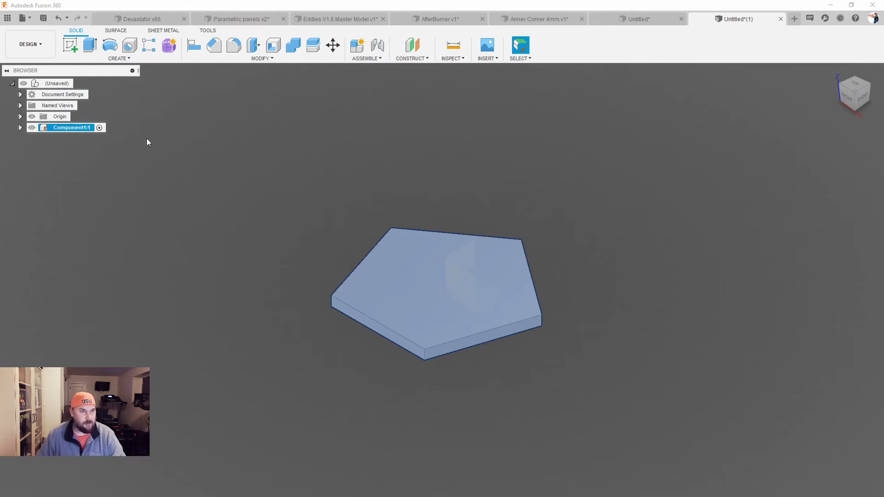
# - Copy the grounded pentagon component and paste it into the top-level assembly as a new independent component
pyautogui.keyDown('shift'); pyautogui.moveTo(272, 207); pyautogui.dragTo(249, 188, button='middle'); pyautogui.keyUp('shift')
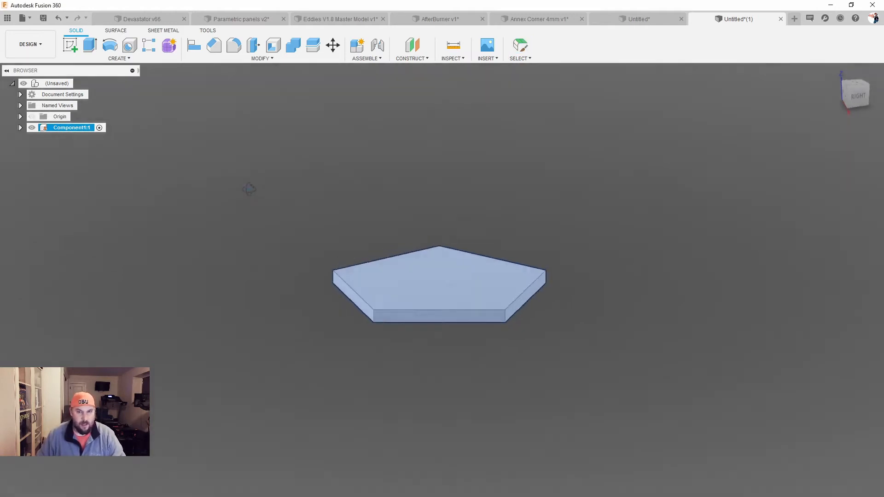
pyautogui.rightClick(84, 131)
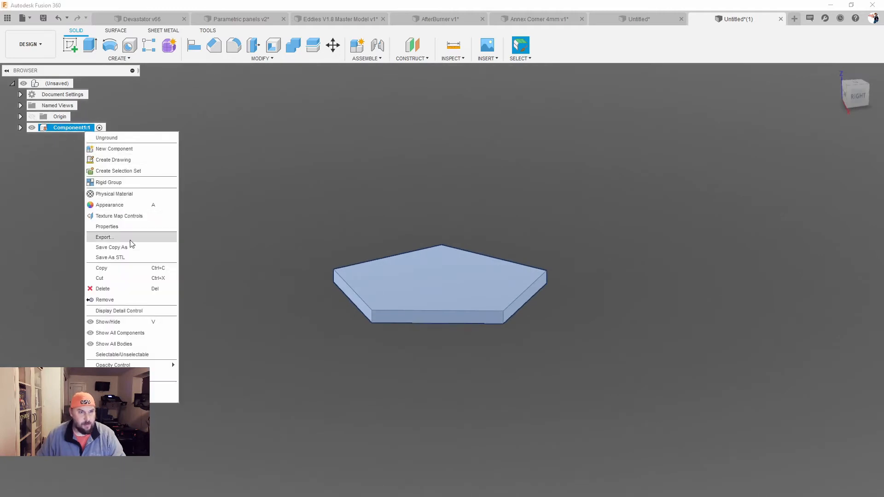
pyautogui.click(120, 268)
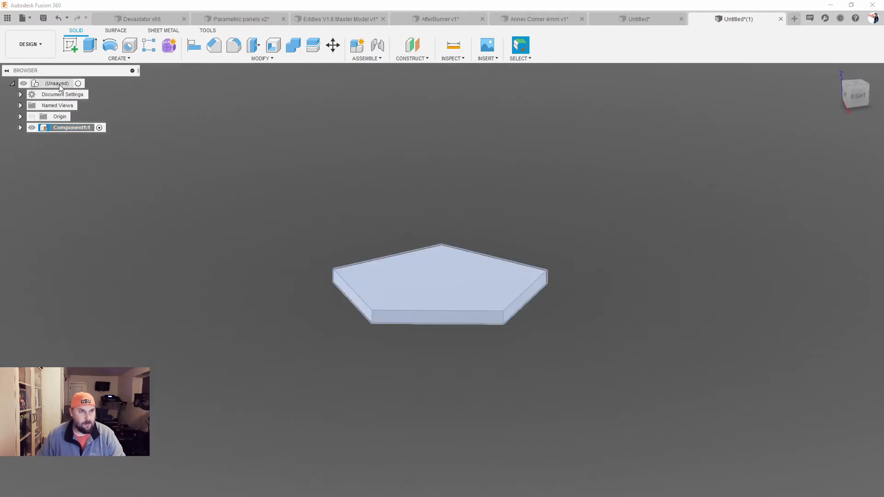
pyautogui.rightClick(59, 84)
pyautogui.click(115, 246)
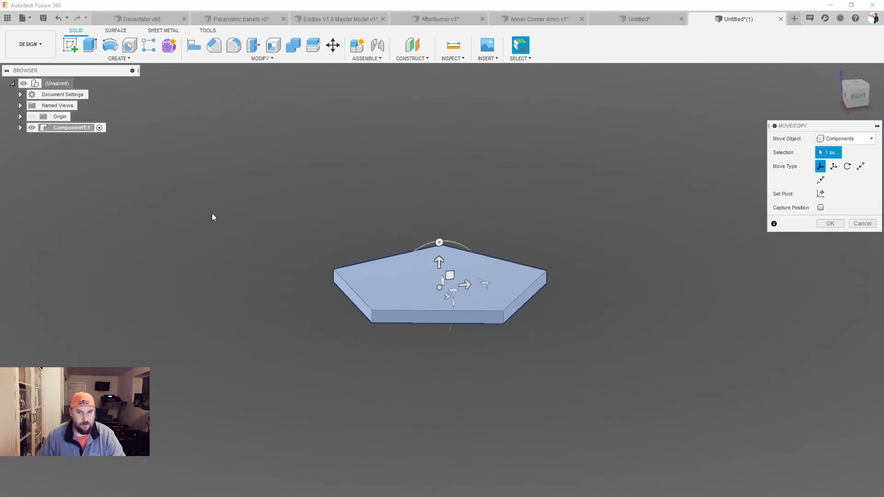
# - Rotate the pasted pentagon component 100 degrees about the X axis
pyautogui.moveTo(234, 194)
pyautogui.keyDown('shift'); pyautogui.mouseDown(button='middle')
pyautogui.moveTo(266, 191)
pyautogui.moveTo(238, 192)
pyautogui.mouseUp(button='middle'); pyautogui.keyUp('shift')
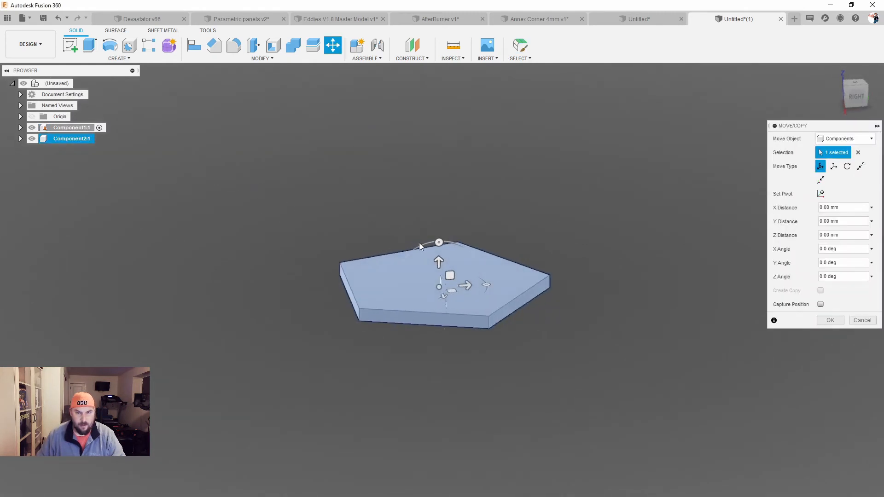
pyautogui.moveTo(439, 243); pyautogui.dragTo(282, 327)
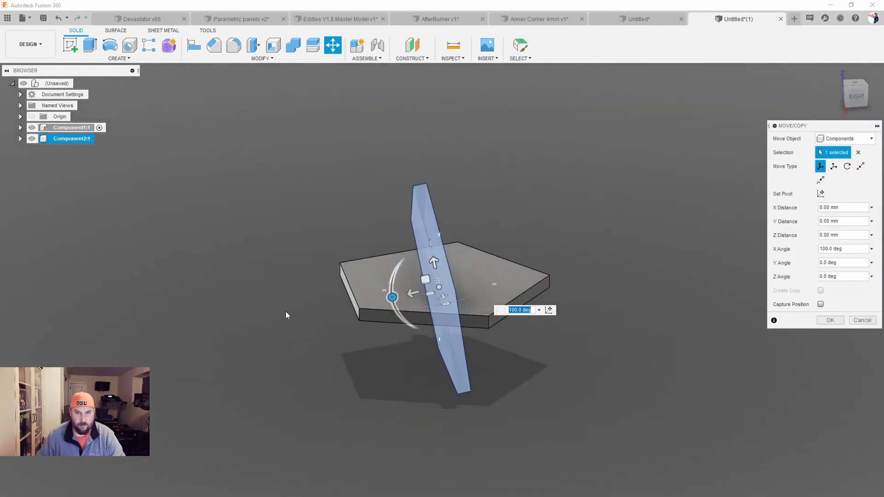
pyautogui.click(831, 321)
# - Capture the moved position and joint the rotated pentagon's lower edge to a side edge of the grounded pentagon at a 90 degree angle
pyautogui.keyDown('shift'); pyautogui.moveTo(607, 364); pyautogui.dragTo(626, 374, button='middle'); pyautogui.keyUp('shift')
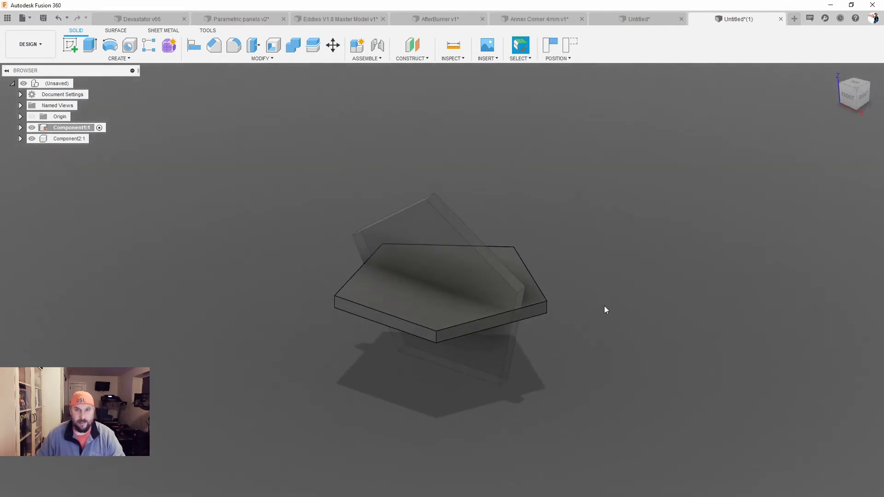
pyautogui.click(378, 46)
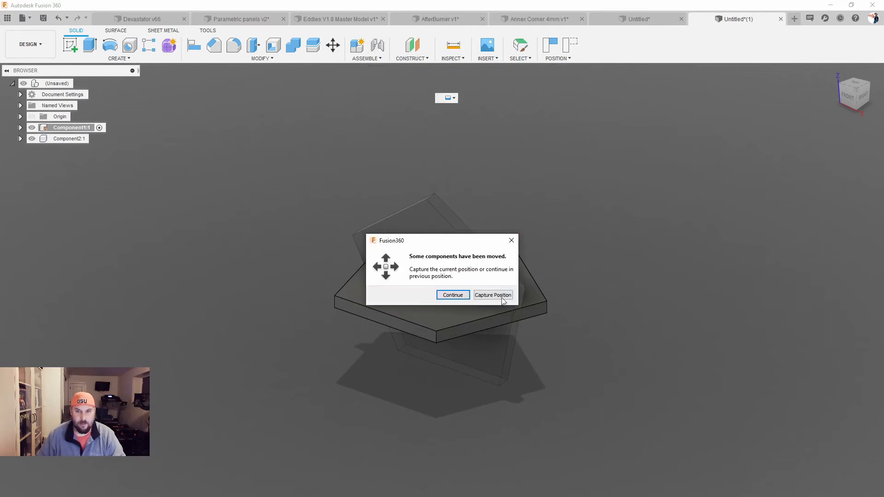
pyautogui.click(493, 295)
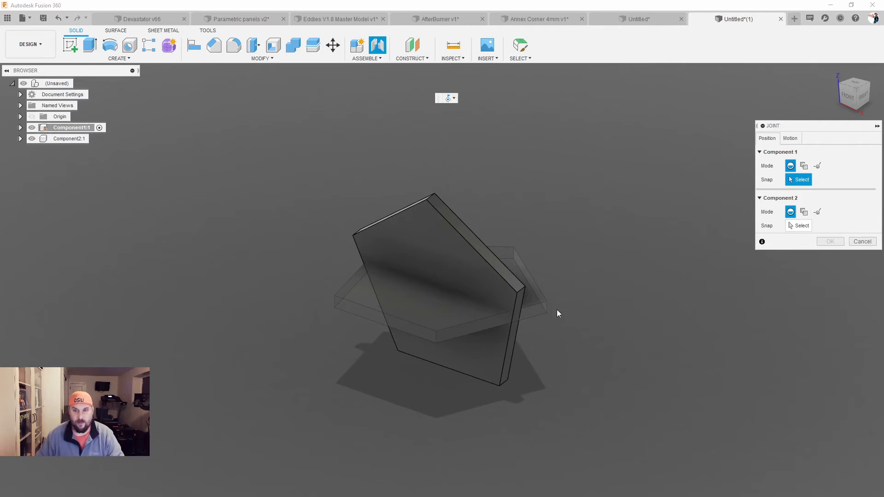
pyautogui.click(452, 370)
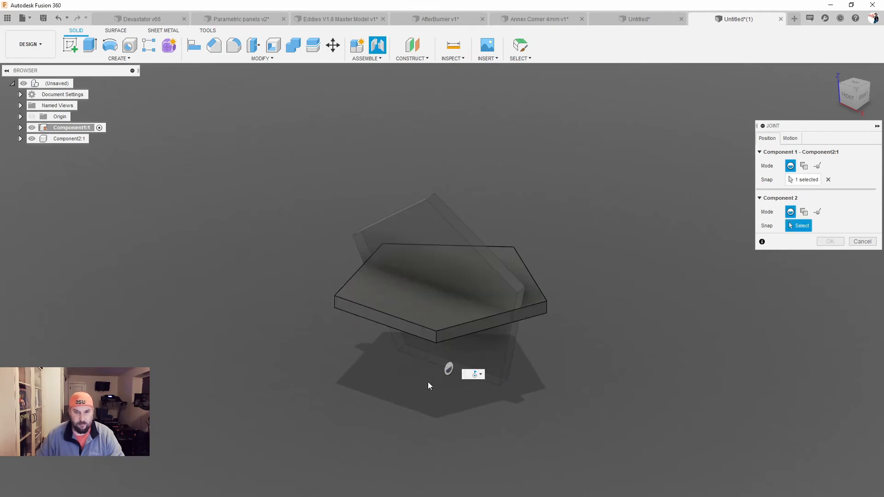
pyautogui.click(387, 325)
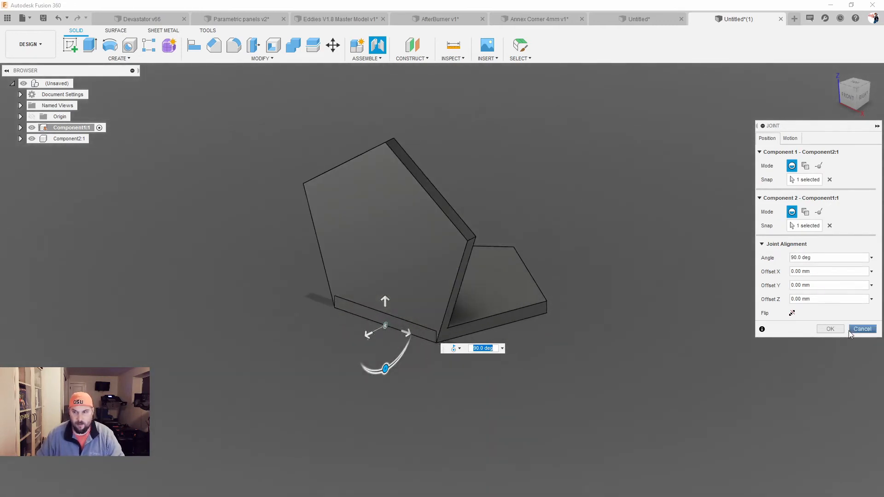
pyautogui.click(830, 328)
# - Drive the joint between the two pentagons to tilt the upright one outward, away from the grounded base
pyautogui.keyDown('shift'); pyautogui.moveTo(618, 339); pyautogui.dragTo(518, 341, button='middle'); pyautogui.keyUp('shift')
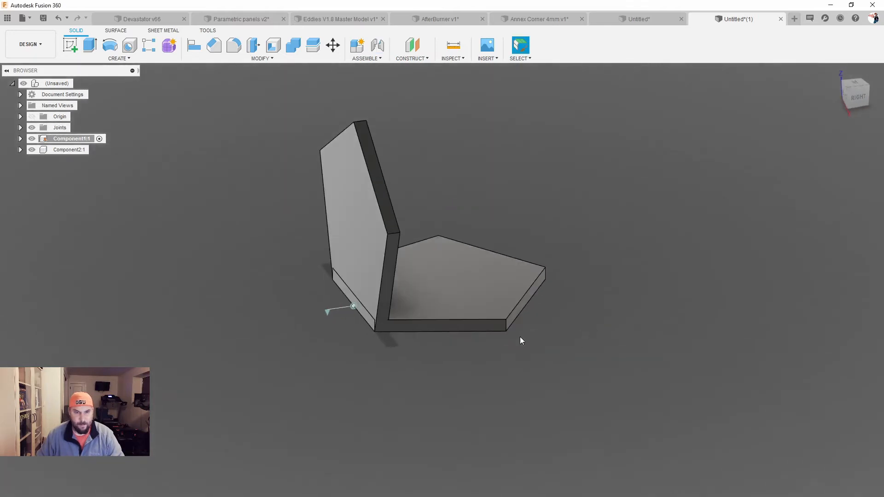
pyautogui.rightClick(329, 312)
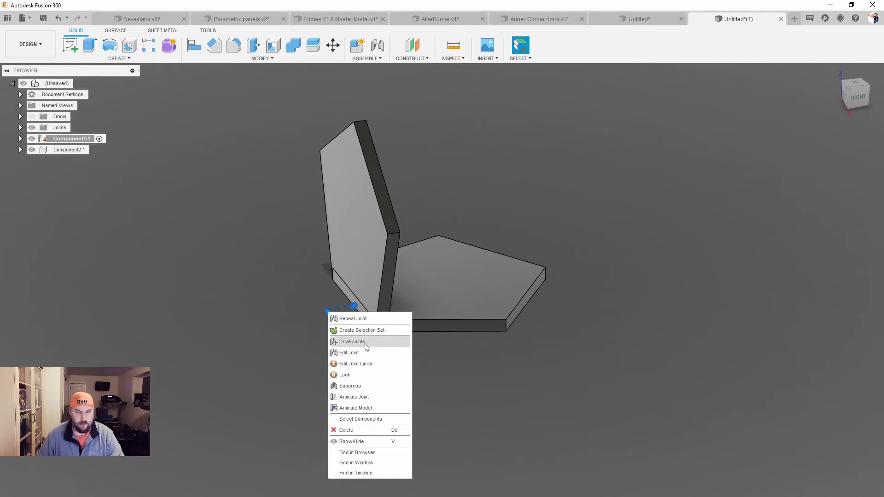
pyautogui.click(364, 342)
pyautogui.click(328, 311)
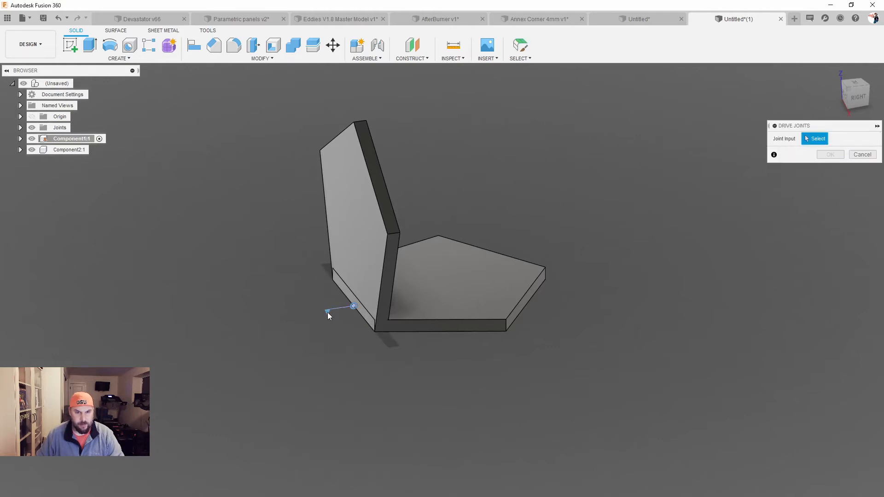
pyautogui.click(327, 313)
pyautogui.moveTo(305, 312); pyautogui.dragTo(312, 323)
pyautogui.click(830, 168)
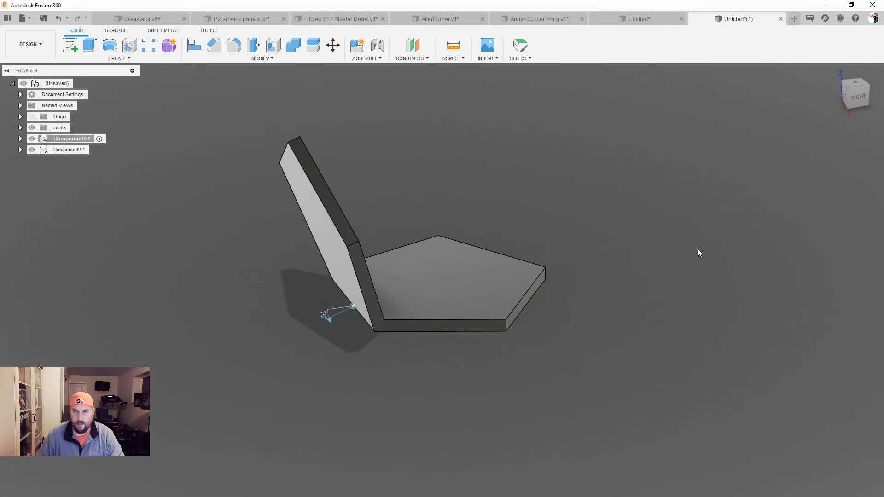
# - Paste another copy of the pentagon into the top-level assembly as a third independent component
pyautogui.moveTo(571, 316)
pyautogui.keyDown('shift'); pyautogui.mouseDown(button='middle')
pyautogui.moveTo(691, 309)
pyautogui.moveTo(585, 325)
pyautogui.mouseUp(button='middle'); pyautogui.keyUp('shift')
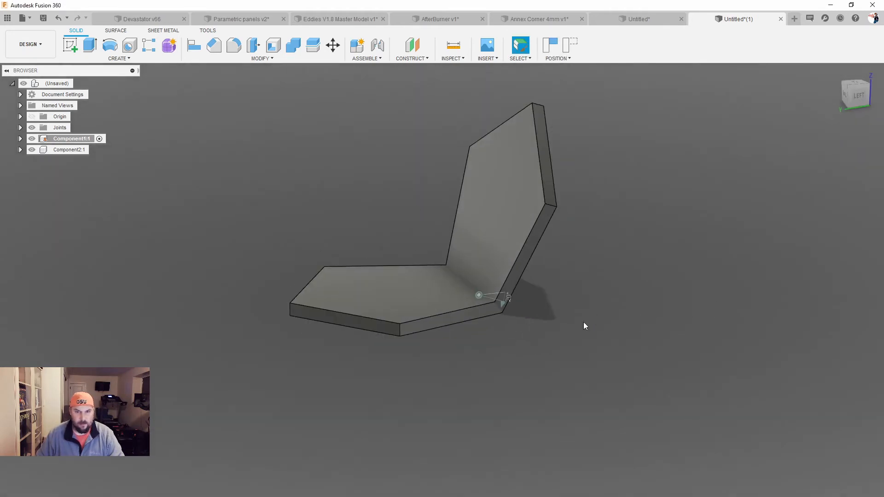
pyautogui.keyDown('shift'); pyautogui.moveTo(437, 355); pyautogui.dragTo(485, 367, button='middle'); pyautogui.keyUp('shift')
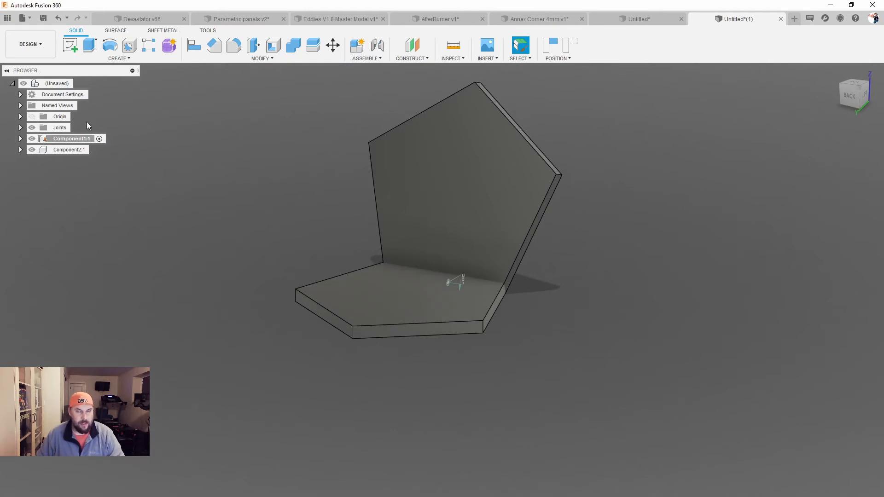
pyautogui.rightClick(63, 84)
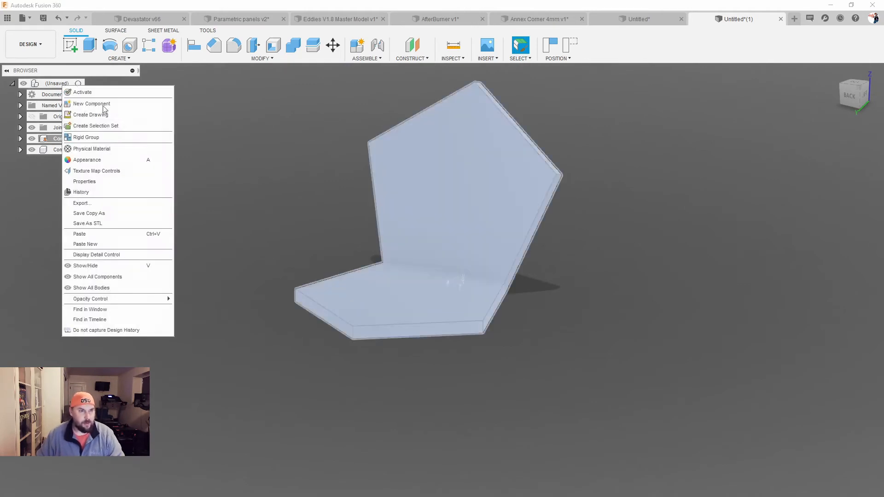
pyautogui.click(114, 244)
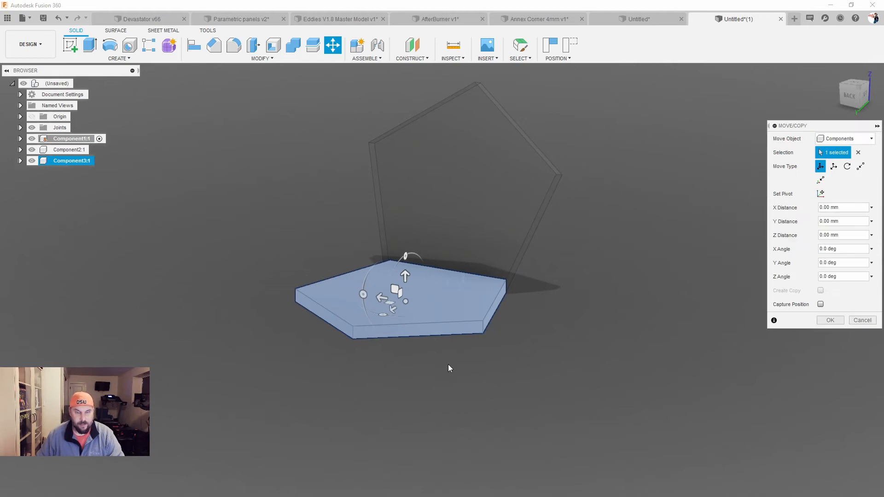
# - Rotate the third pentagon component -105 degrees about the Y axis
pyautogui.keyDown('shift'); pyautogui.moveTo(488, 363); pyautogui.dragTo(459, 371, button='middle'); pyautogui.keyUp('shift')
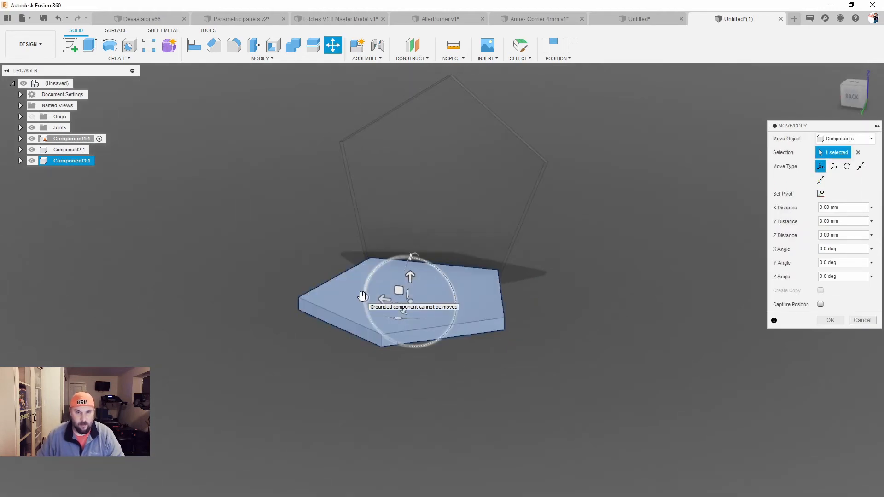
pyautogui.moveTo(363, 296); pyautogui.dragTo(416, 260)
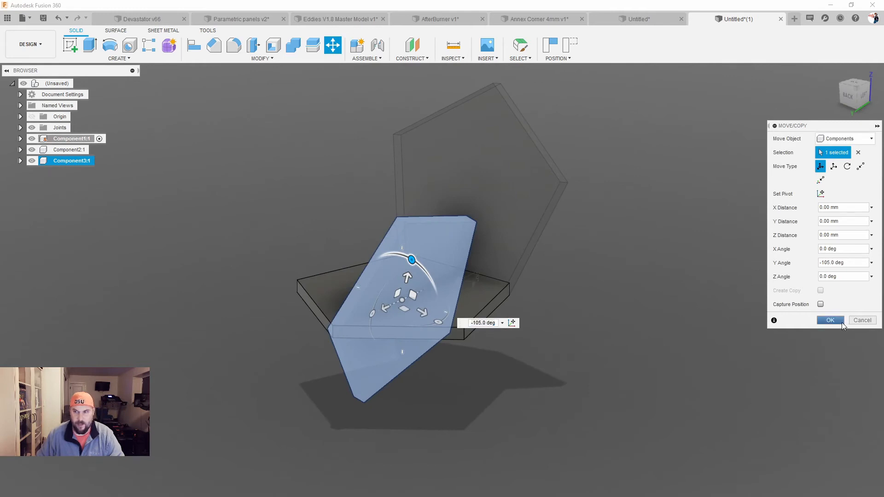
pyautogui.click(840, 321)
# - Capture the moved position and joint the third pentagon's lower edge midpoint to the grounded pentagon's free adjacent edge at a 90 degree angle
pyautogui.click(378, 46)
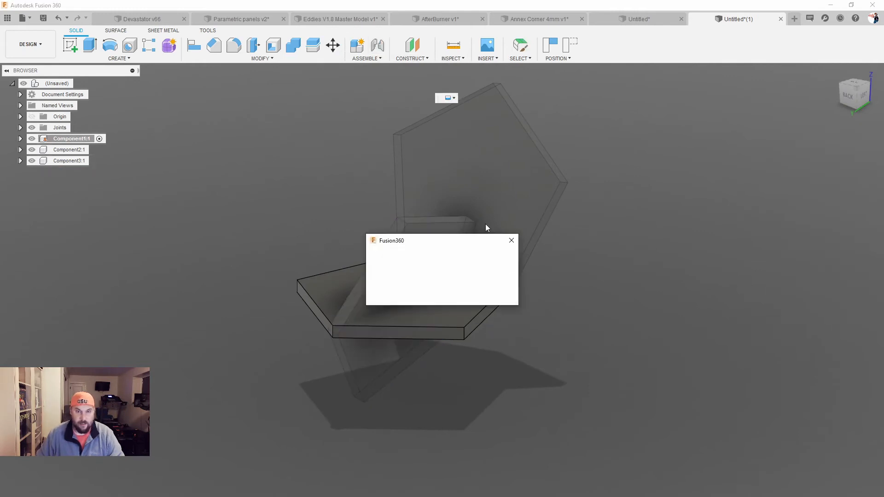
pyautogui.click(490, 296)
pyautogui.keyDown('shift'); pyautogui.moveTo(594, 332); pyautogui.dragTo(517, 352, button='middle'); pyautogui.keyUp('shift')
pyautogui.moveTo(425, 380)
pyautogui.keyDown('shift'); pyautogui.mouseDown(button='middle')
pyautogui.moveTo(418, 377)
pyautogui.moveTo(437, 376)
pyautogui.mouseUp(button='middle'); pyautogui.keyUp('shift')
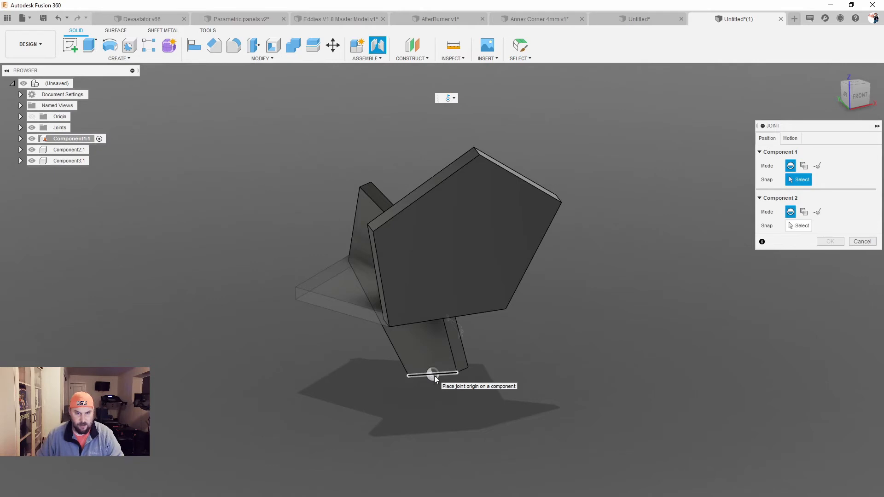
pyautogui.click(434, 377)
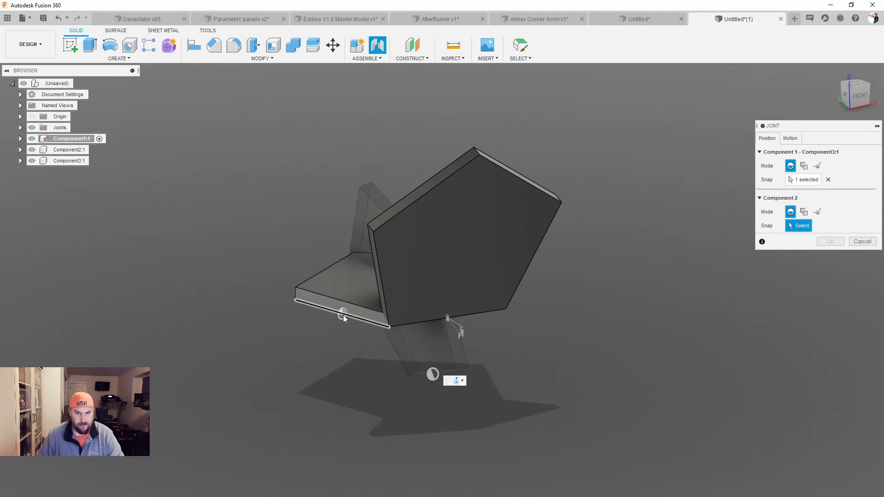
pyautogui.click(342, 315)
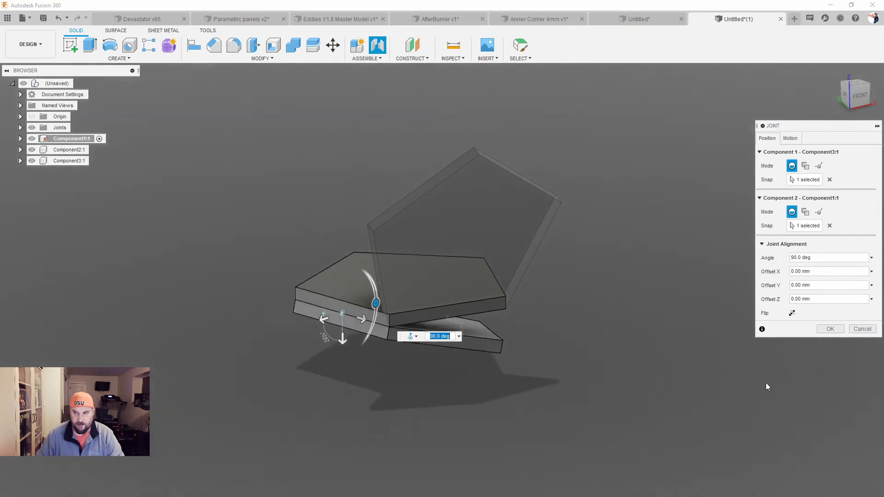
pyautogui.click(830, 329)
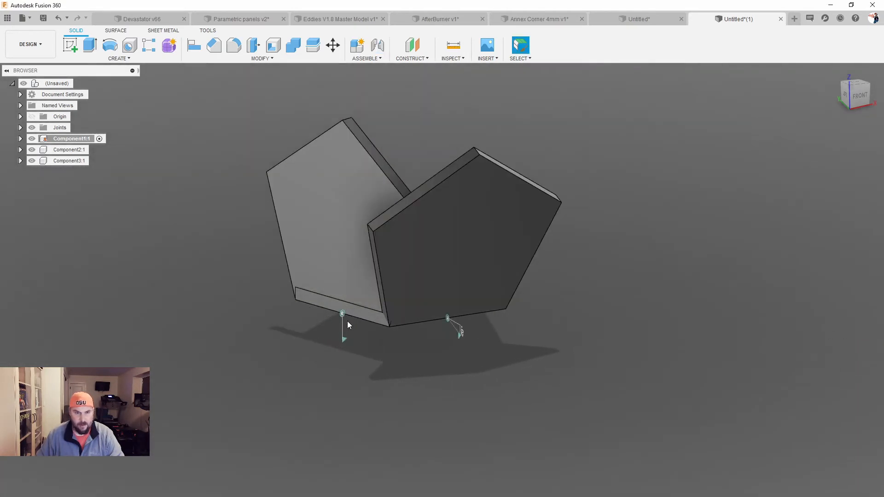
# - Drive the third pentagon's joint with the base to a rotation of 20 degrees, tilting it outward
pyautogui.rightClick(345, 341)
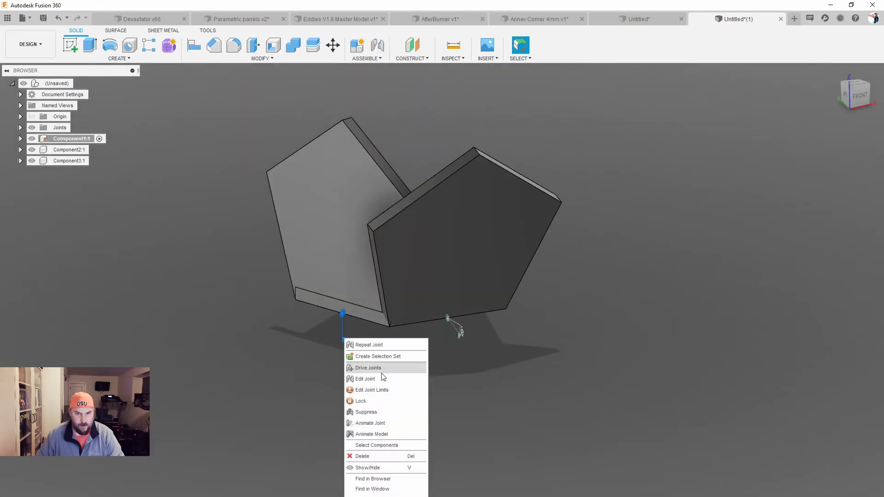
pyautogui.click(382, 368)
pyautogui.moveTo(341, 361); pyautogui.dragTo(355, 358)
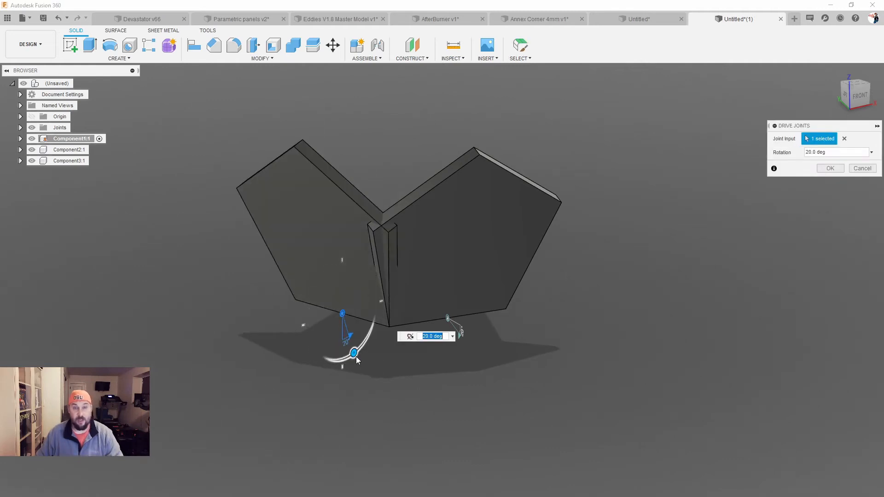
pyautogui.click(827, 168)
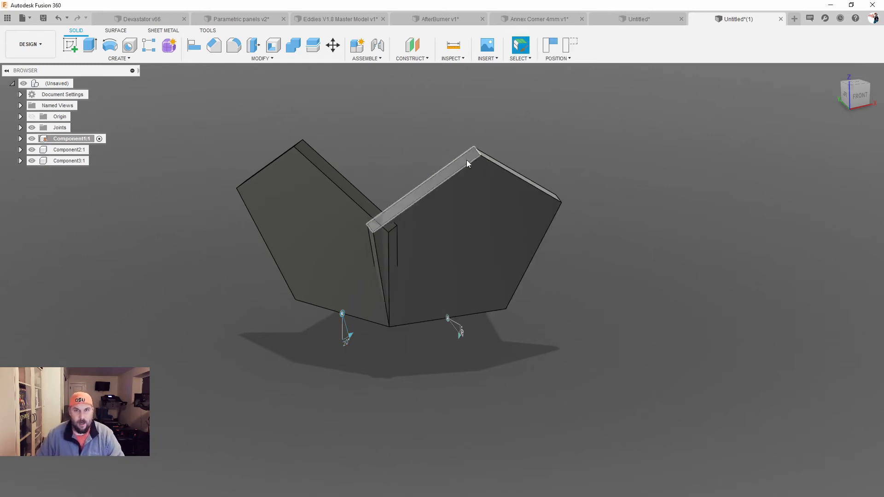
# - Capture the position and joint the facing side edges of the two upright pentagons with a flipped 0 degree alignment
pyautogui.click(376, 49)
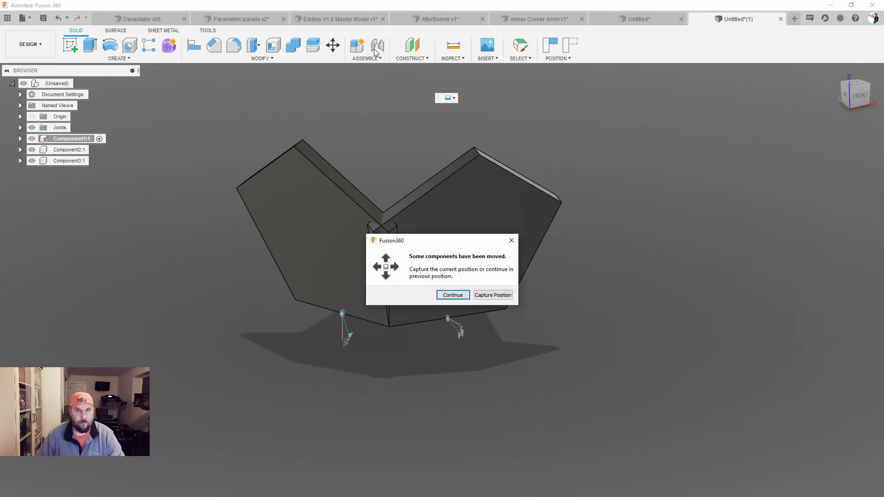
pyautogui.click(501, 295)
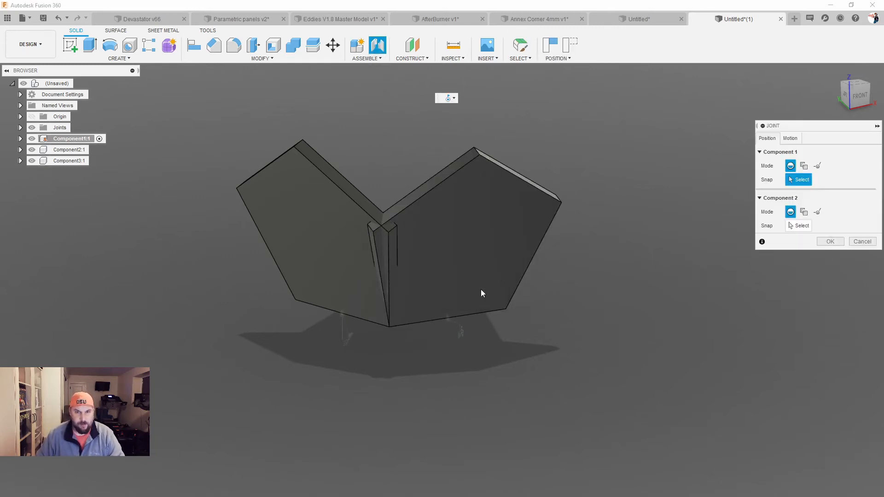
pyautogui.click(380, 280)
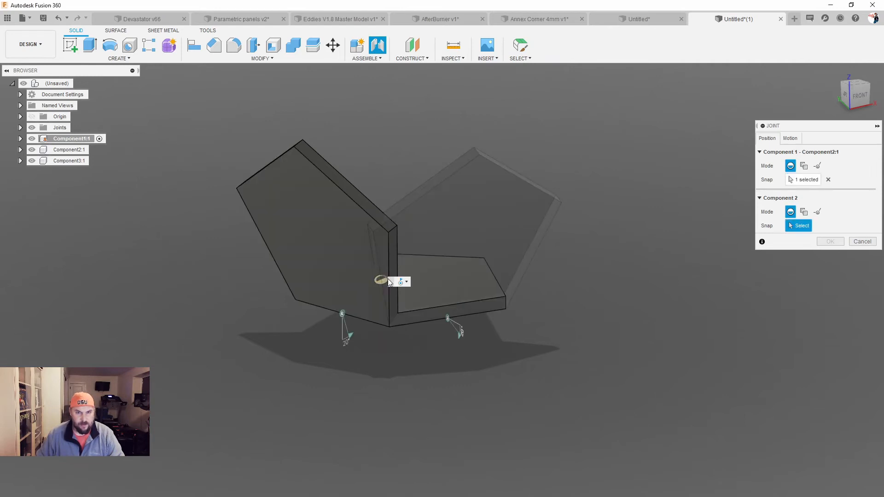
pyautogui.click(389, 280)
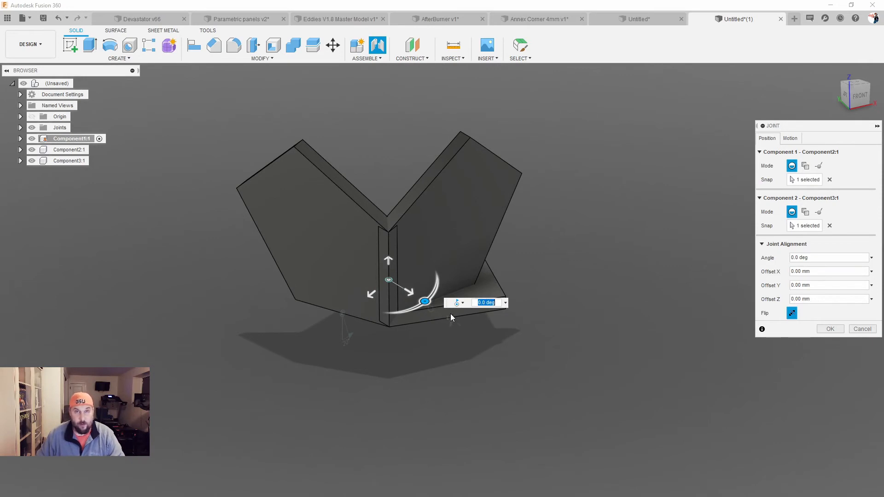
pyautogui.click(827, 328)
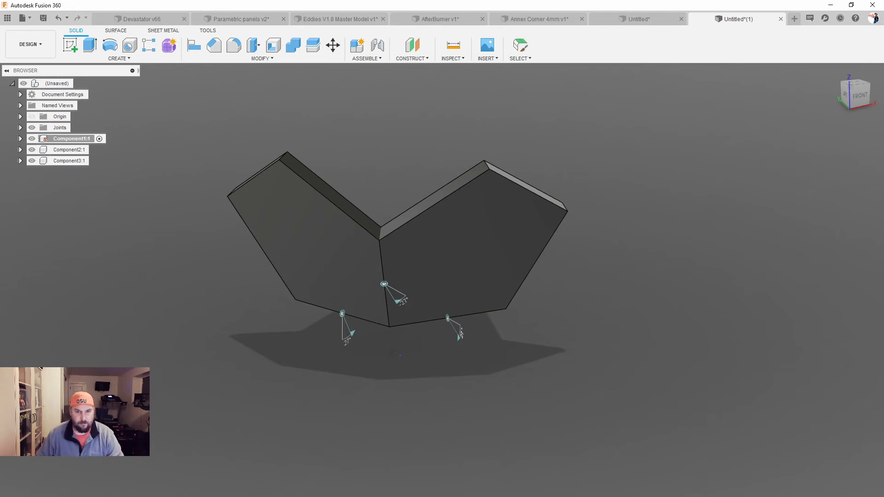
# - Combine the base pentagon with both upright pentagons using the Join operation
pyautogui.keyDown('shift'); pyautogui.moveTo(400, 355); pyautogui.dragTo(544, 349, button='middle'); pyautogui.keyUp('shift')
pyautogui.keyDown('shift'); pyautogui.moveTo(459, 333); pyautogui.dragTo(517, 354, button='middle'); pyautogui.keyUp('shift')
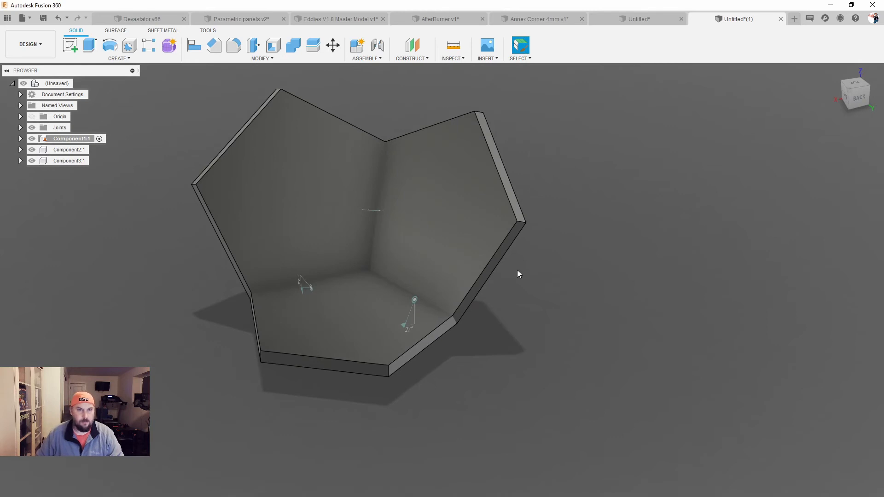
pyautogui.click(294, 44)
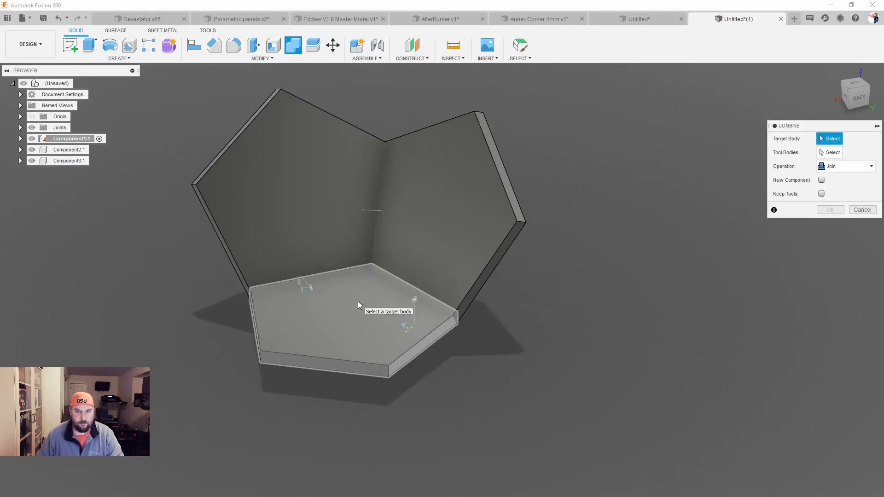
pyautogui.click(352, 299)
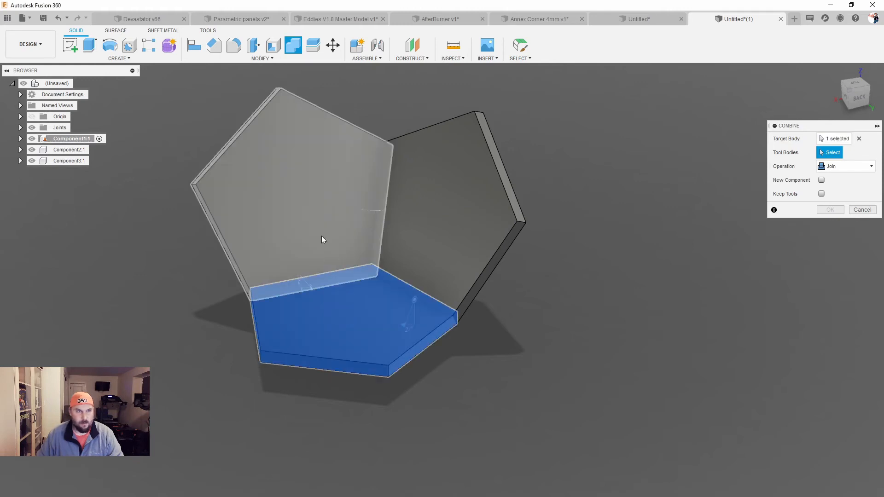
pyautogui.click(367, 208)
pyautogui.click(430, 201)
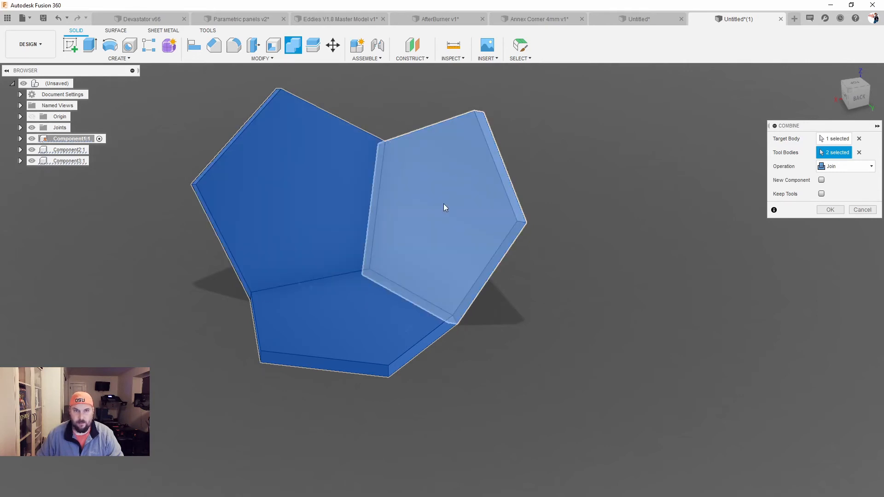
pyautogui.click(830, 210)
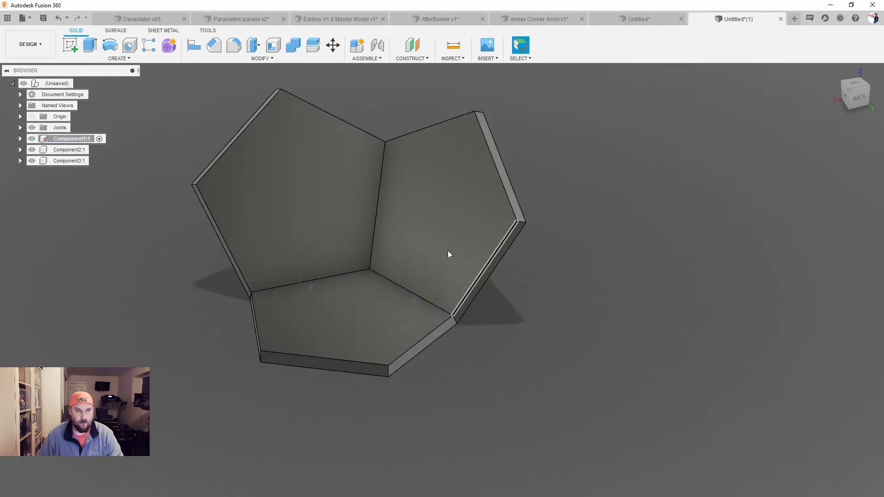
# - Remove the leftover Component3 and Component2 from the assembly
pyautogui.rightClick(60, 162)
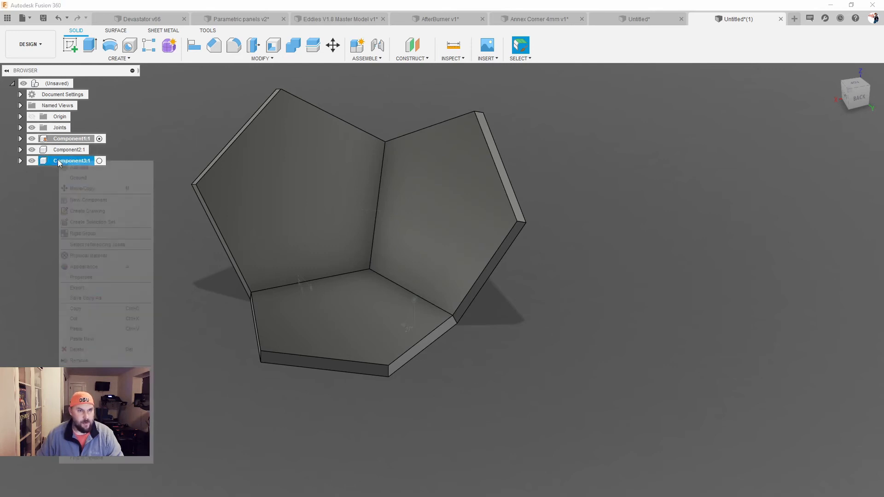
pyautogui.click(101, 362)
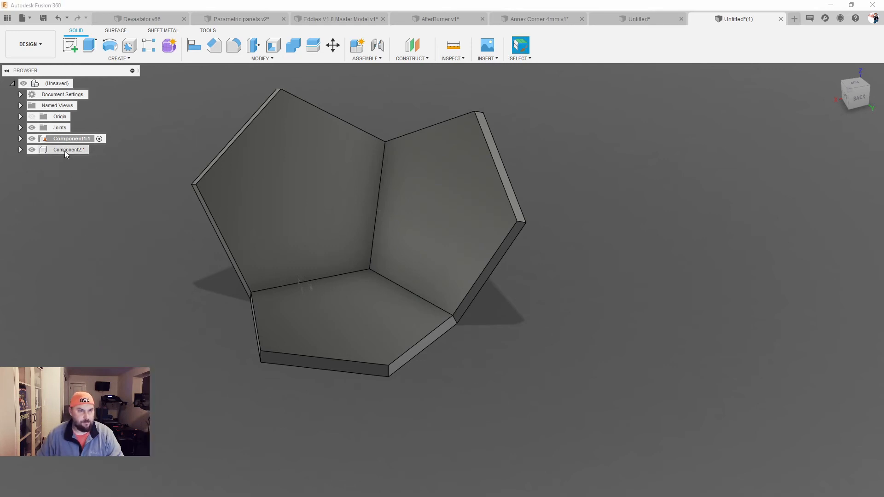
pyautogui.rightClick(67, 150)
pyautogui.click(98, 352)
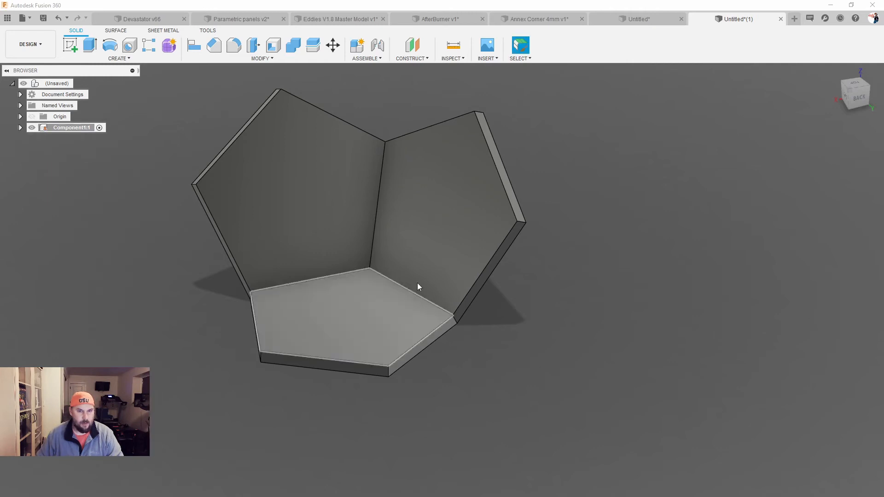
# - Set up a circular pattern of the combined pentagon body around the vertical Z axis with full angular spacing
pyautogui.keyDown('shift'); pyautogui.moveTo(419, 290); pyautogui.dragTo(491, 292, button='middle'); pyautogui.keyUp('shift')
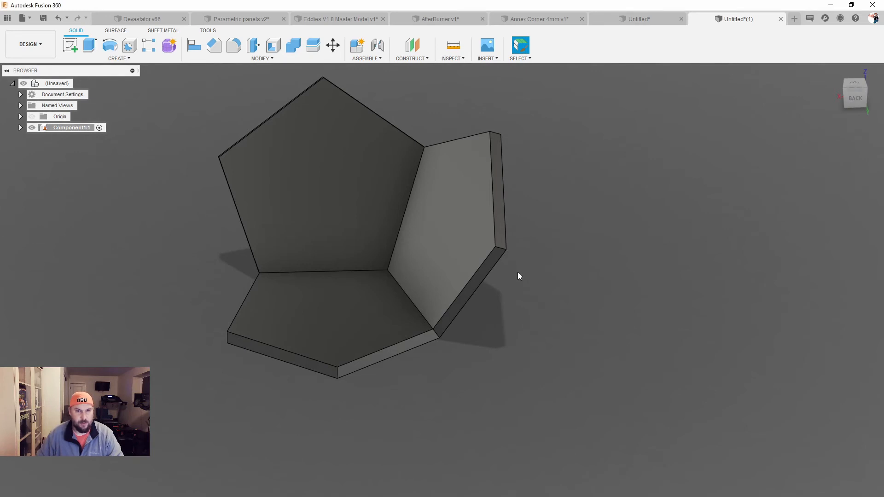
pyautogui.keyDown('shift'); pyautogui.moveTo(531, 236); pyautogui.dragTo(637, 232, button='middle'); pyautogui.keyUp('shift')
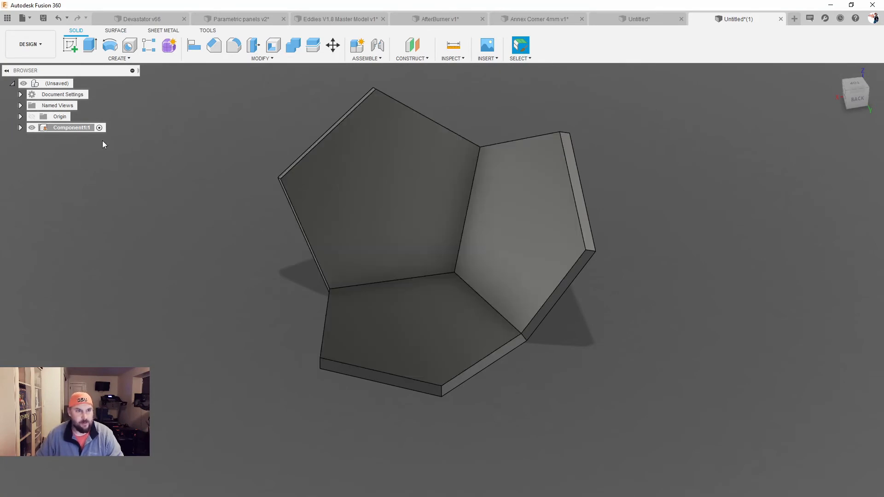
pyautogui.click(116, 59)
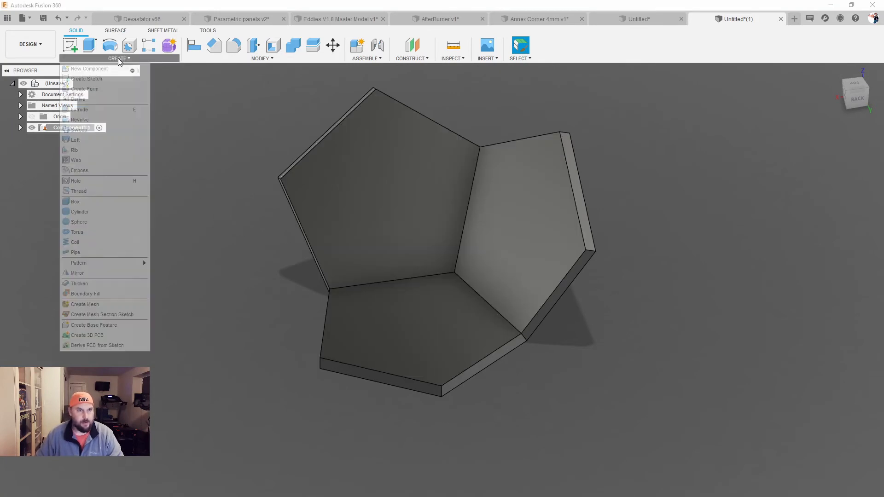
pyautogui.moveTo(117, 263)
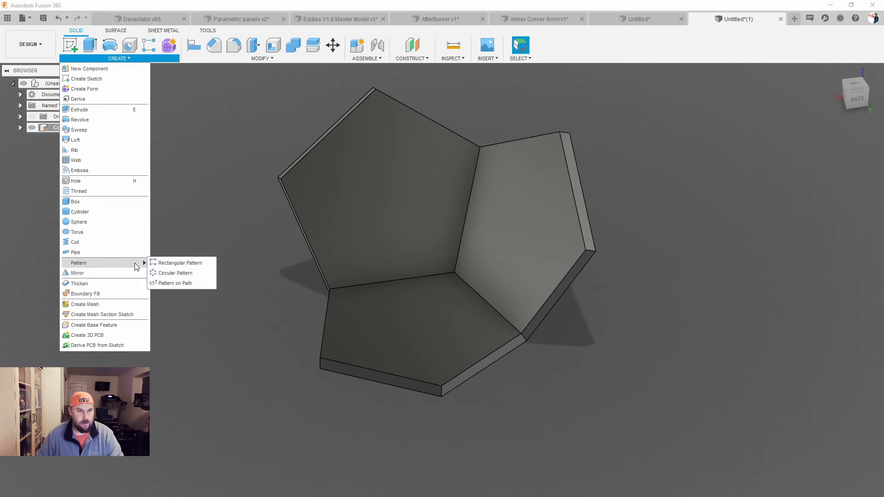
pyautogui.click(190, 275)
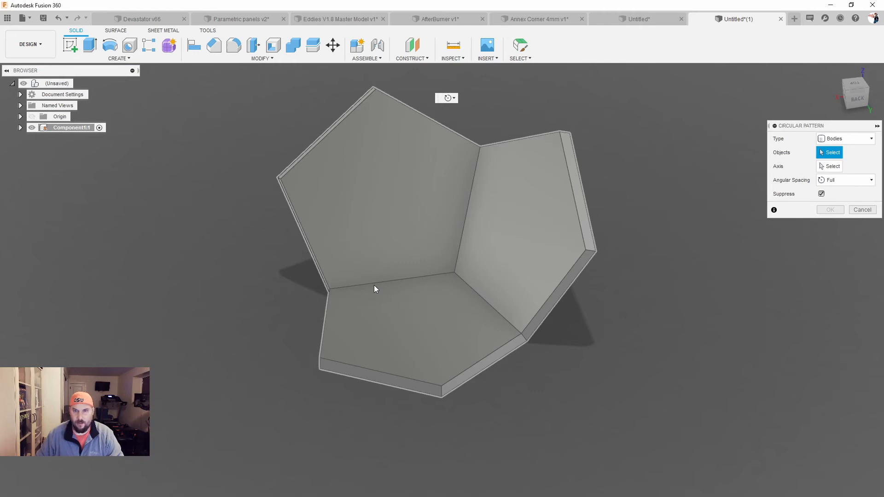
pyautogui.click(374, 289)
pyautogui.keyDown('shift'); pyautogui.moveTo(221, 319); pyautogui.dragTo(244, 277, button='middle'); pyautogui.keyUp('shift')
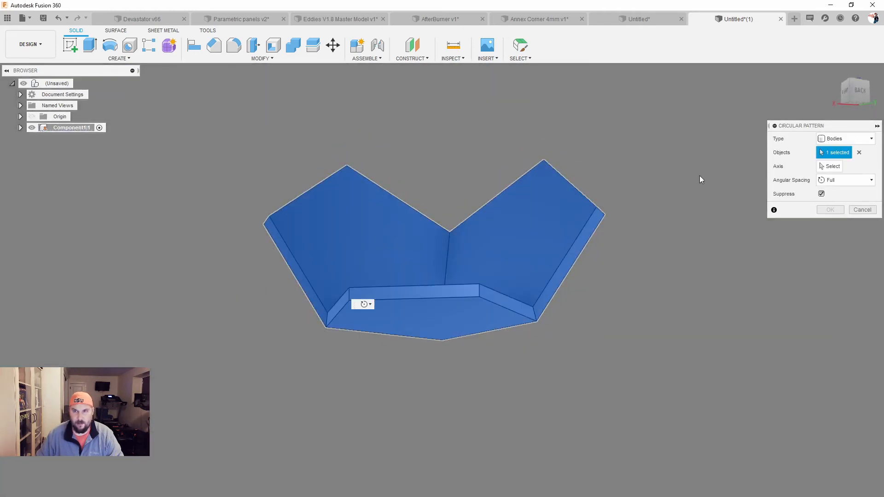
pyautogui.click(831, 167)
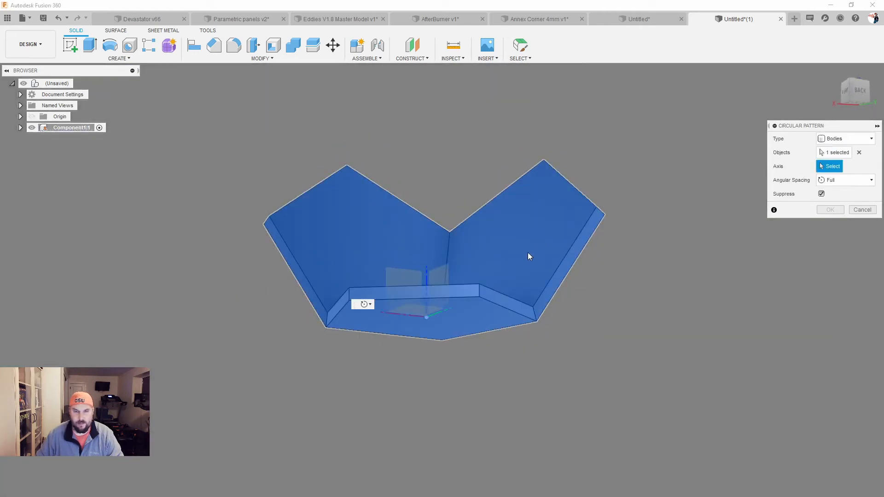
pyautogui.click(427, 282)
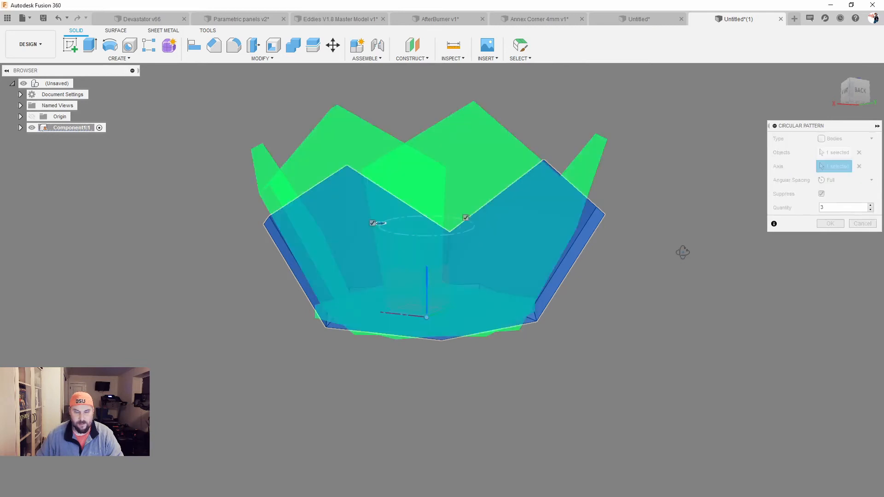
# - Set the circular pattern quantity to 5 and create the ring of pentagon panels
pyautogui.keyDown('shift'); pyautogui.moveTo(682, 252); pyautogui.dragTo(645, 276, button='middle'); pyautogui.keyUp('shift')
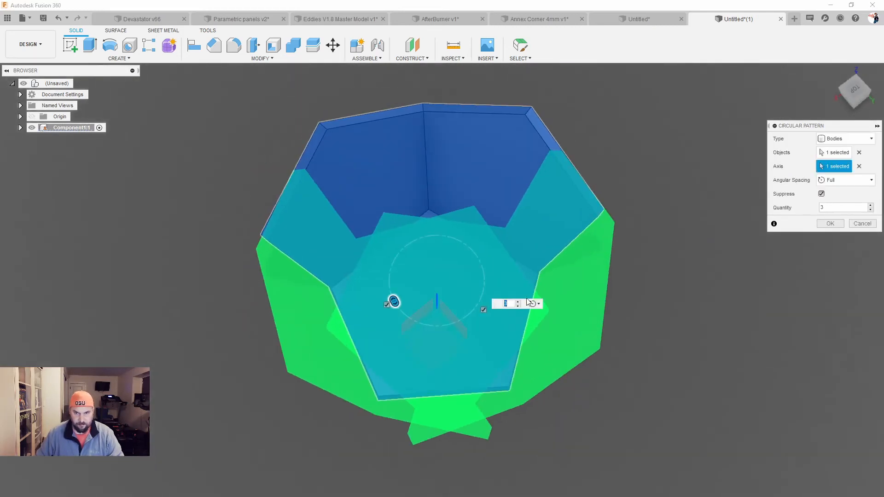
pyautogui.click(518, 302)
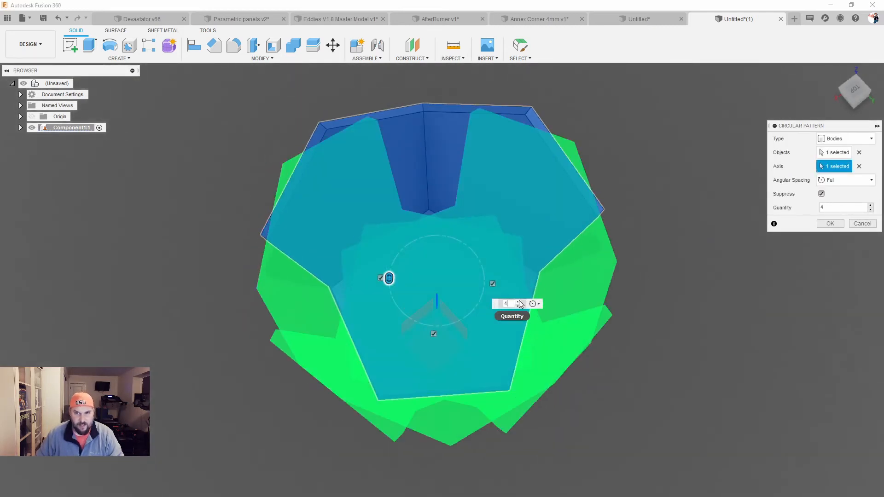
pyautogui.click(518, 301)
pyautogui.keyDown('shift'); pyautogui.moveTo(718, 320); pyautogui.dragTo(700, 275, button='middle'); pyautogui.keyUp('shift')
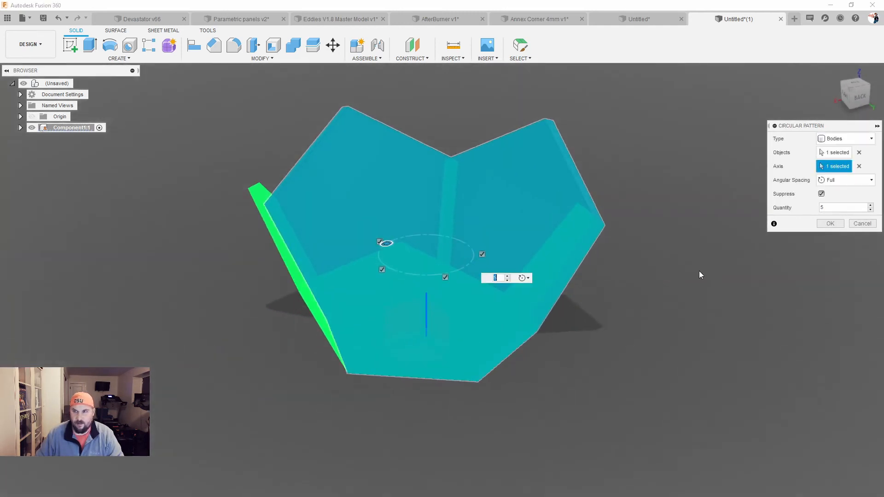
pyautogui.click(828, 225)
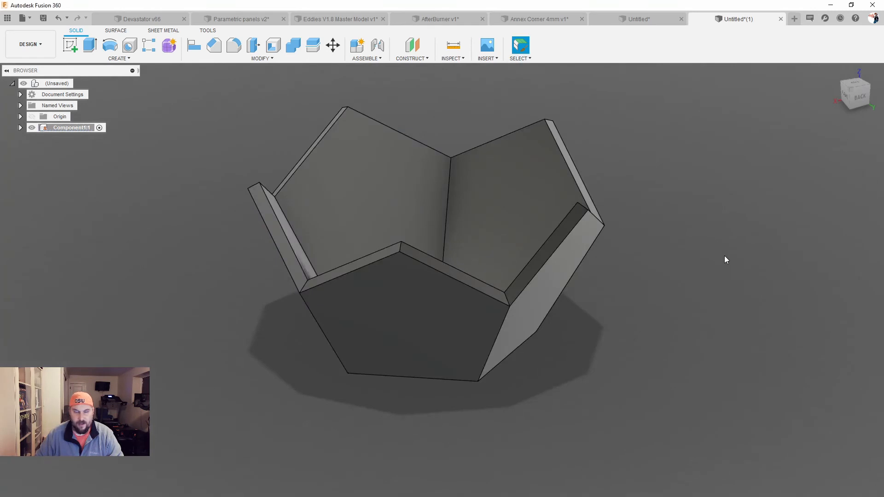
# - Combine Body1 with Body2, Body3, Body4 and Body5 into one shell body using the Join operation
pyautogui.click(20, 127)
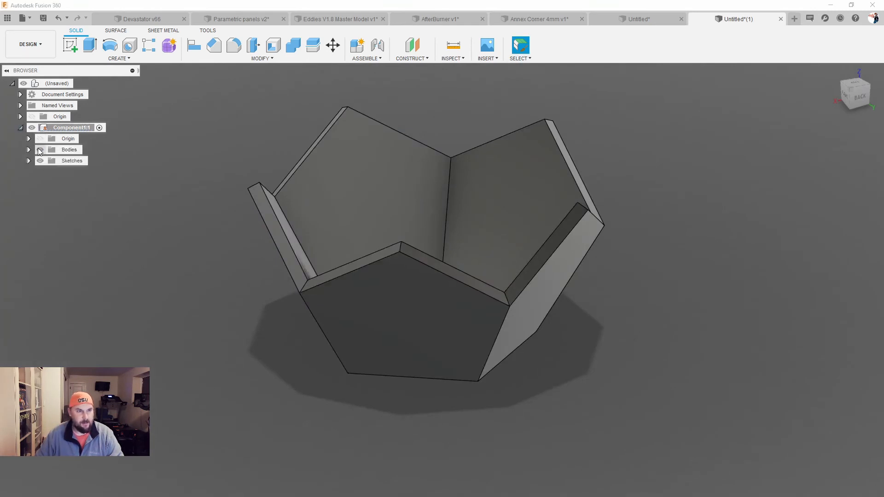
pyautogui.click(28, 149)
pyautogui.keyDown('shift'); pyautogui.moveTo(189, 174); pyautogui.dragTo(219, 185, button='middle'); pyautogui.keyUp('shift')
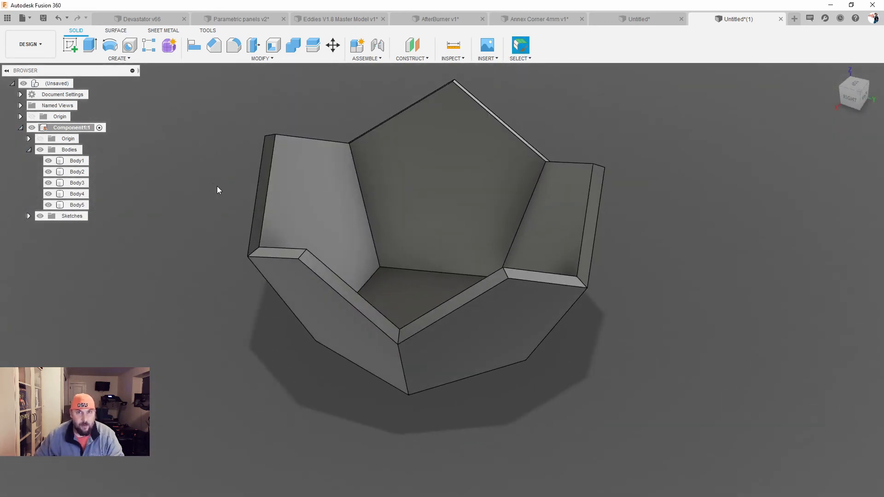
pyautogui.keyDown('shift'); pyautogui.moveTo(217, 186); pyautogui.dragTo(212, 189, button='middle'); pyautogui.keyUp('shift')
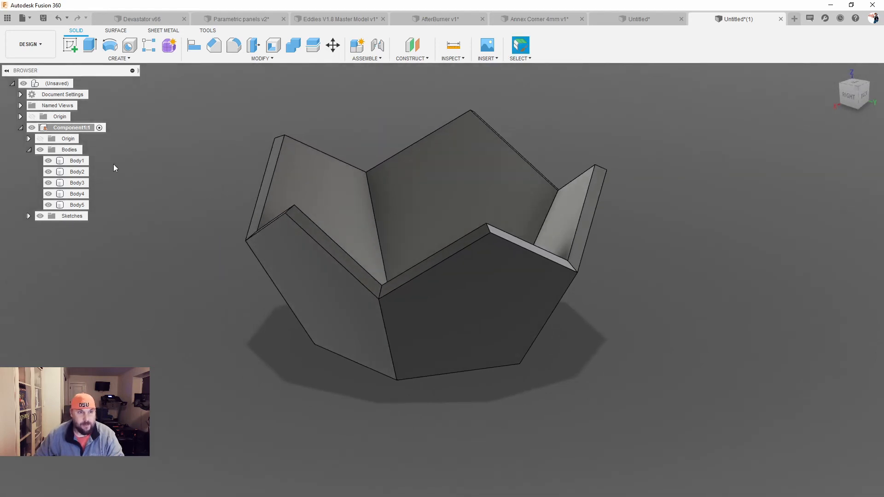
pyautogui.click(293, 45)
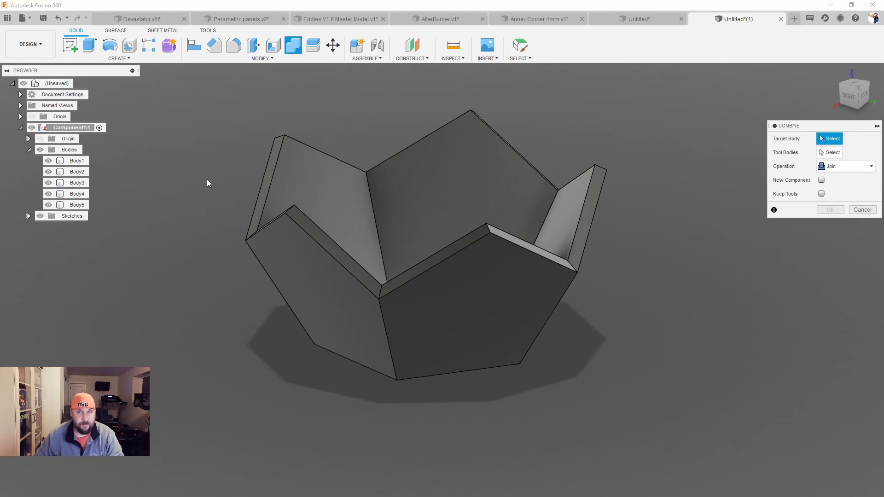
pyautogui.click(73, 161)
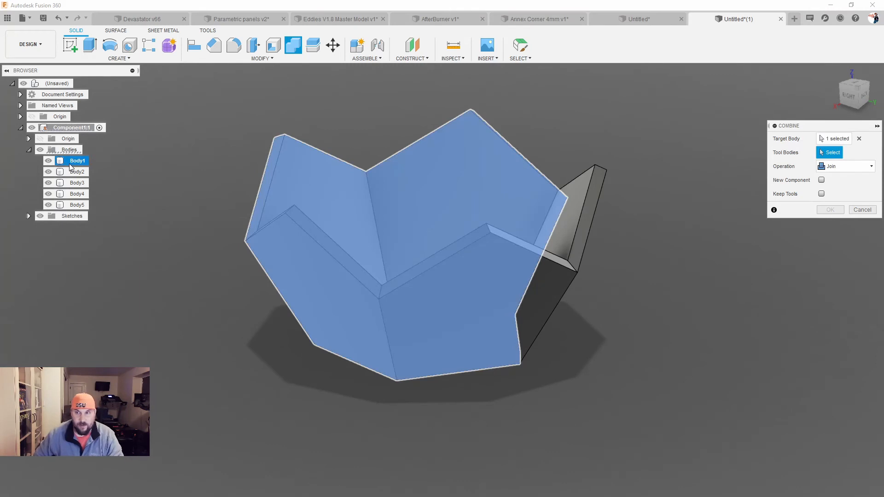
pyautogui.click(76, 172)
pyautogui.click(77, 183)
pyautogui.click(77, 194)
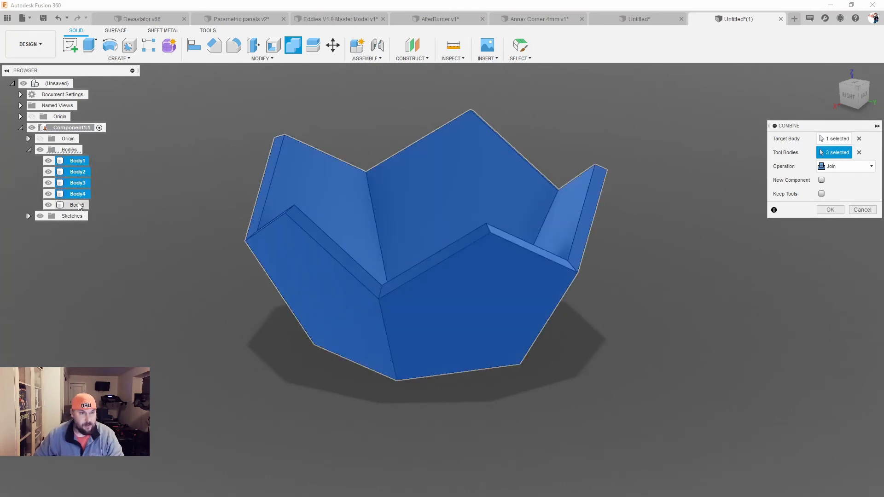
pyautogui.click(78, 206)
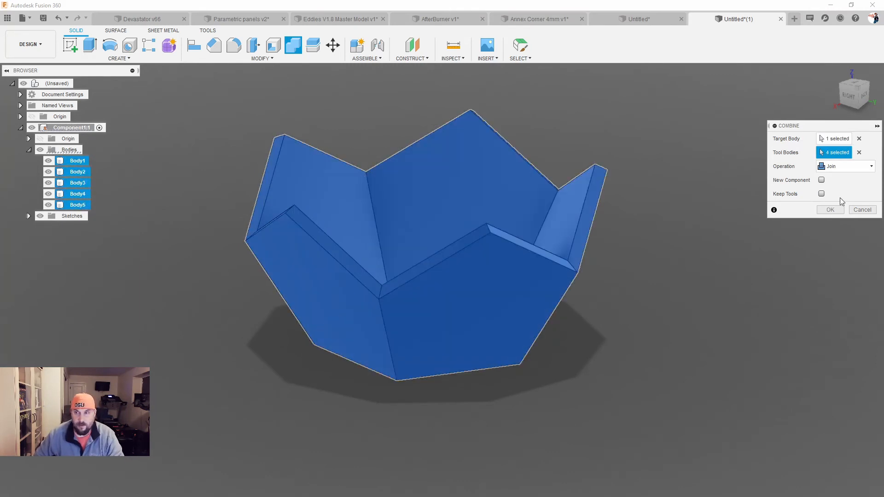
pyautogui.click(831, 210)
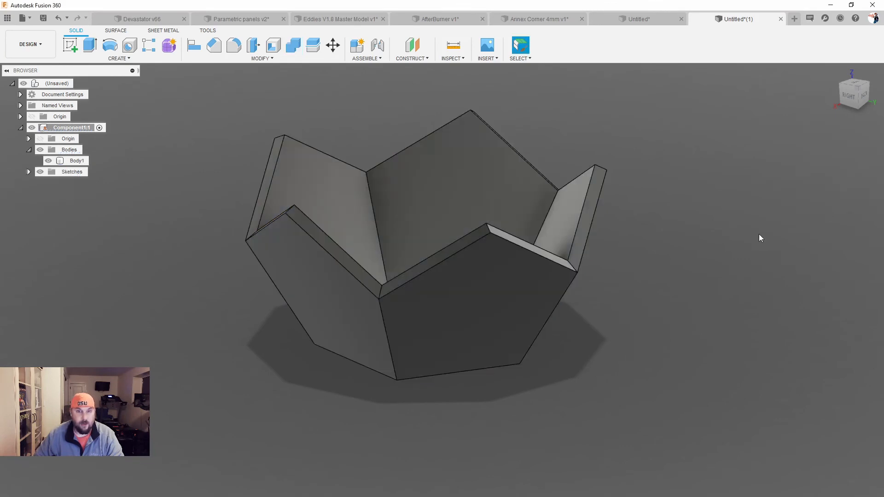
# - Delete the six inner pentagon faces of the open shell, the base and all five walls
pyautogui.moveTo(669, 247)
pyautogui.keyDown('shift'); pyautogui.mouseDown(button='middle')
pyautogui.moveTo(669, 266)
pyautogui.moveTo(678, 231)
pyautogui.moveTo(690, 252)
pyautogui.moveTo(679, 233)
pyautogui.mouseUp(button='middle'); pyautogui.keyUp('shift')
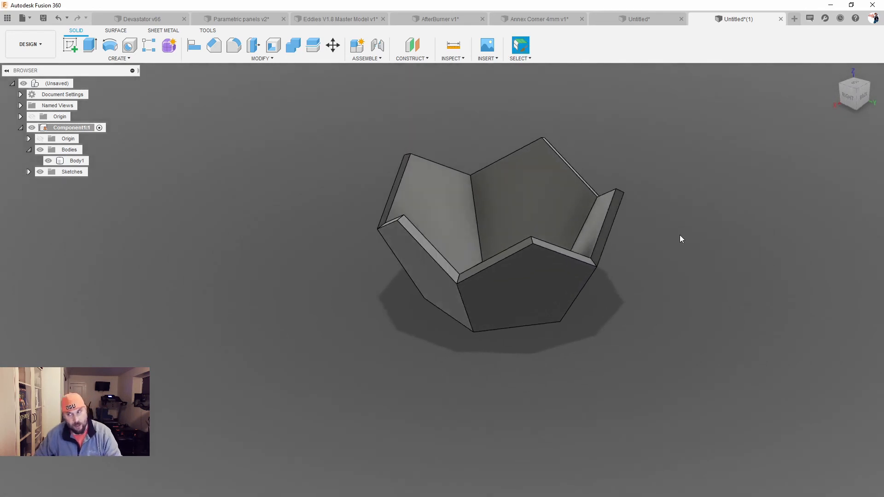
pyautogui.keyDown('shift'); pyautogui.moveTo(681, 238); pyautogui.dragTo(651, 248, button='middle'); pyautogui.keyUp('shift')
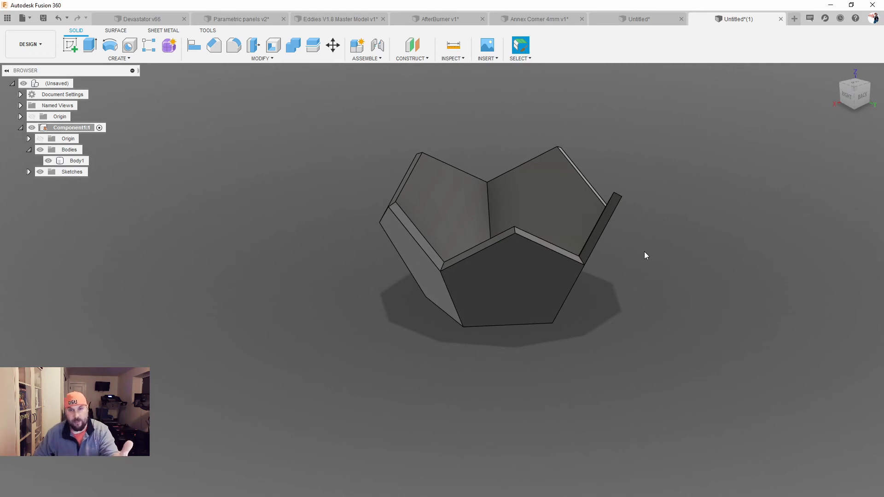
pyautogui.keyDown('shift'); pyautogui.moveTo(645, 251); pyautogui.dragTo(645, 253, button='middle'); pyautogui.keyUp('shift')
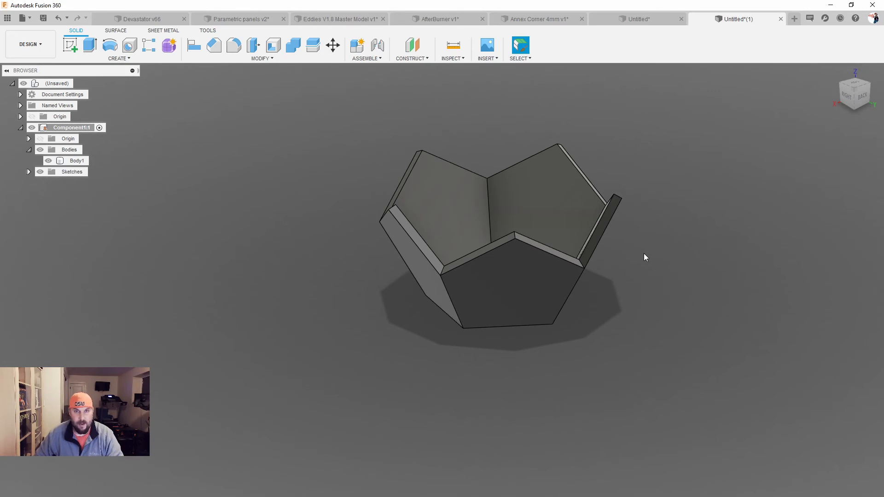
pyautogui.keyDown('shift'); pyautogui.moveTo(645, 254); pyautogui.dragTo(638, 280, button='middle'); pyautogui.keyUp('shift')
pyautogui.click(545, 179)
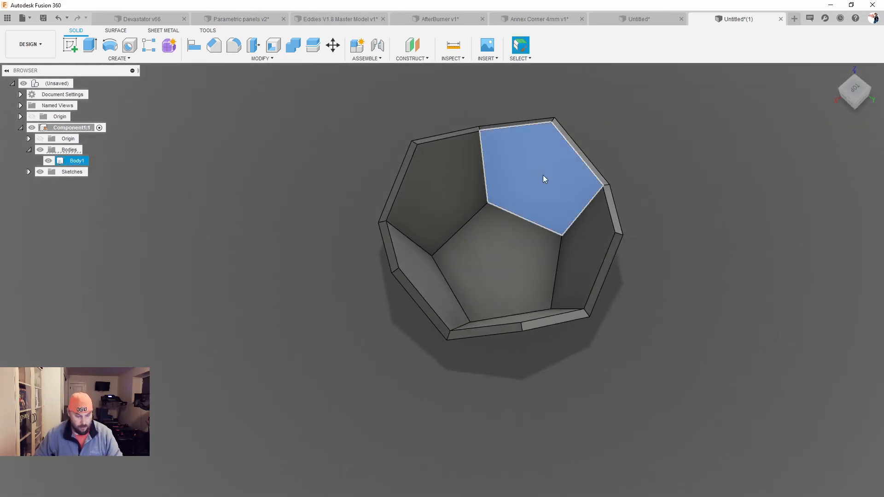
pyautogui.keyDown('shift'); pyautogui.click(476, 177); pyautogui.keyUp('shift')
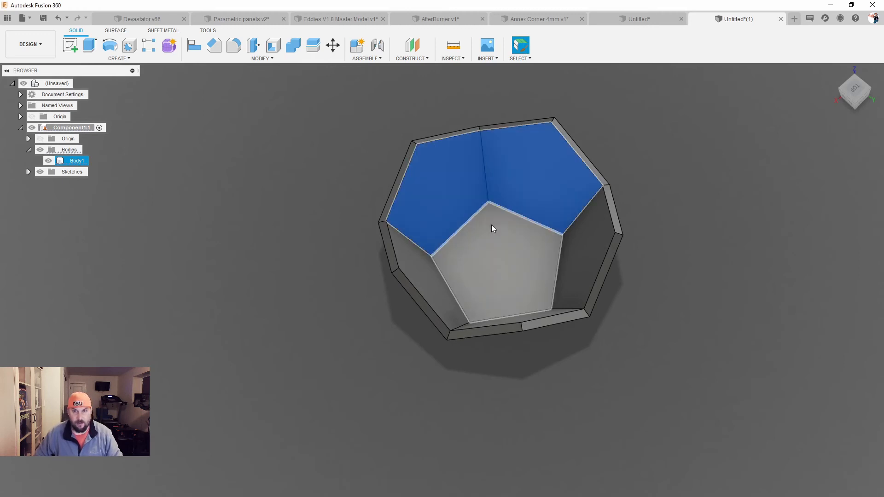
pyautogui.keyDown('shift'); pyautogui.click(526, 237); pyautogui.keyUp('shift')
pyautogui.keyDown('shift'); pyautogui.click(585, 243); pyautogui.keyUp('shift')
pyautogui.keyDown('shift'); pyautogui.moveTo(585, 243); pyautogui.dragTo(551, 311, button='middle'); pyautogui.keyUp('shift')
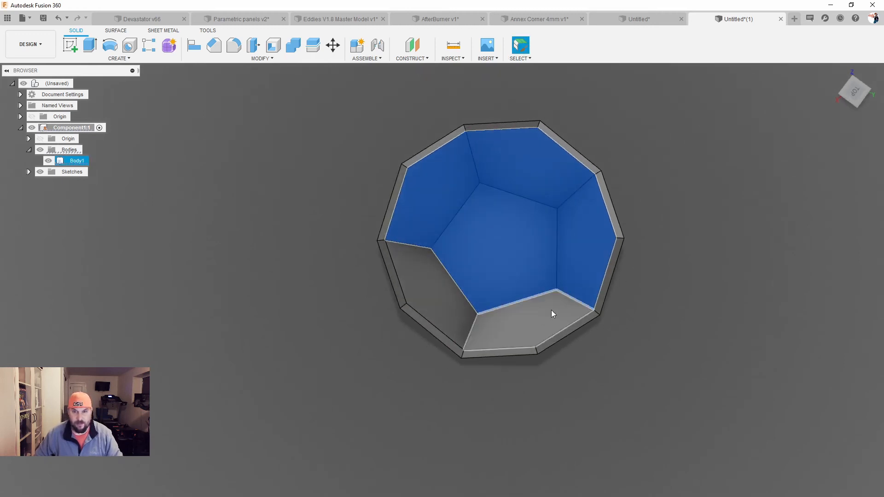
pyautogui.keyDown('shift'); pyautogui.click(476, 310); pyautogui.keyUp('shift')
pyautogui.keyDown('shift'); pyautogui.click(433, 289); pyautogui.keyUp('shift')
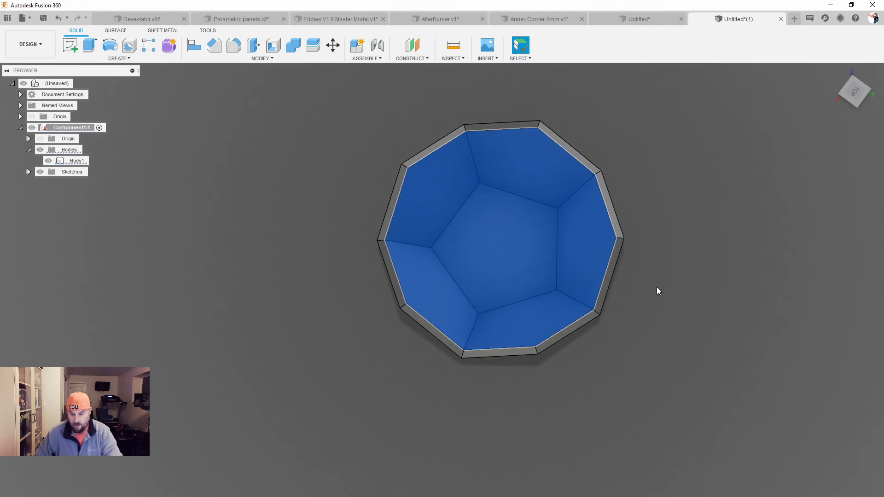
pyautogui.press('Delete')
pyautogui.moveTo(691, 308)
pyautogui.keyDown('shift'); pyautogui.mouseDown(button='middle')
pyautogui.moveTo(671, 237)
pyautogui.moveTo(658, 243)
pyautogui.moveTo(675, 247)
pyautogui.moveTo(667, 248)
pyautogui.mouseUp(button='middle'); pyautogui.keyUp('shift')
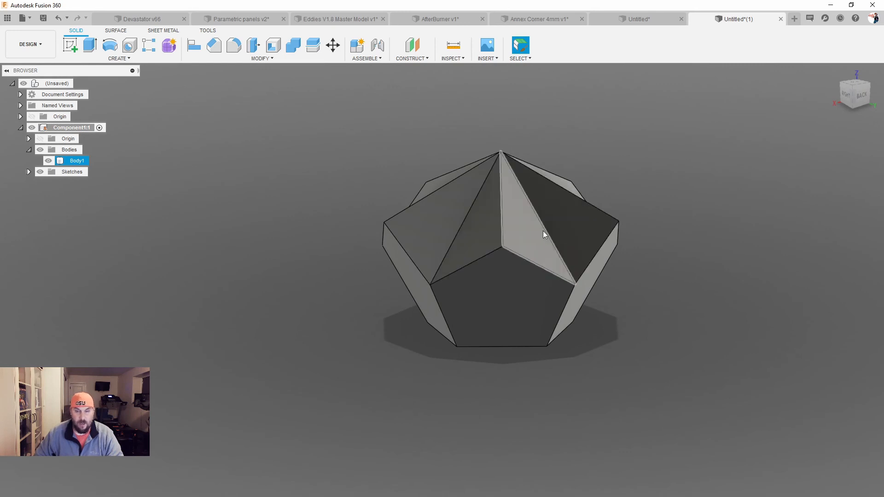
pyautogui.keyDown('shift'); pyautogui.moveTo(656, 250); pyautogui.dragTo(657, 243, button='middle'); pyautogui.keyUp('shift')
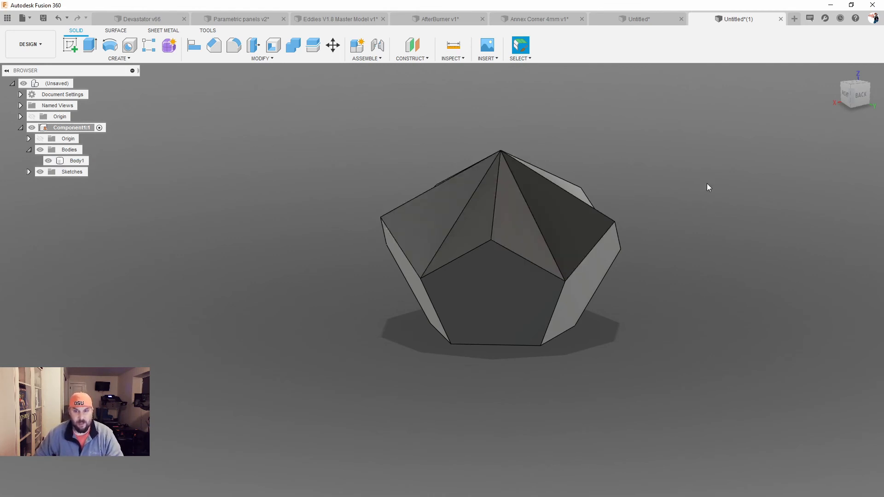
# - Copy the closed half-dodecahedron body and paste the duplicate into Component1
pyautogui.moveTo(707, 183)
pyautogui.keyDown('shift'); pyautogui.mouseDown(button='middle')
pyautogui.moveTo(723, 202)
pyautogui.moveTo(712, 195)
pyautogui.mouseUp(button='middle'); pyautogui.keyUp('shift')
pyautogui.keyDown('shift'); pyautogui.moveTo(285, 206); pyautogui.dragTo(278, 183, button='middle'); pyautogui.keyUp('shift')
pyautogui.rightClick(76, 161)
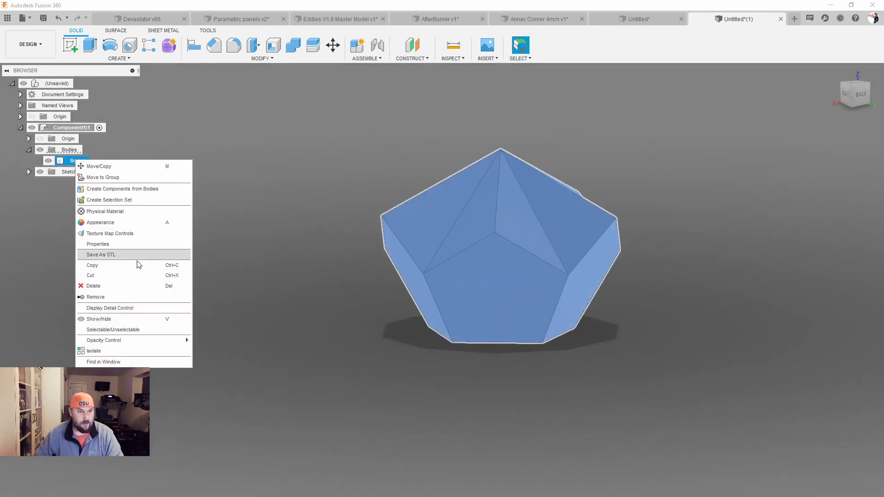
pyautogui.click(127, 268)
pyautogui.rightClick(68, 129)
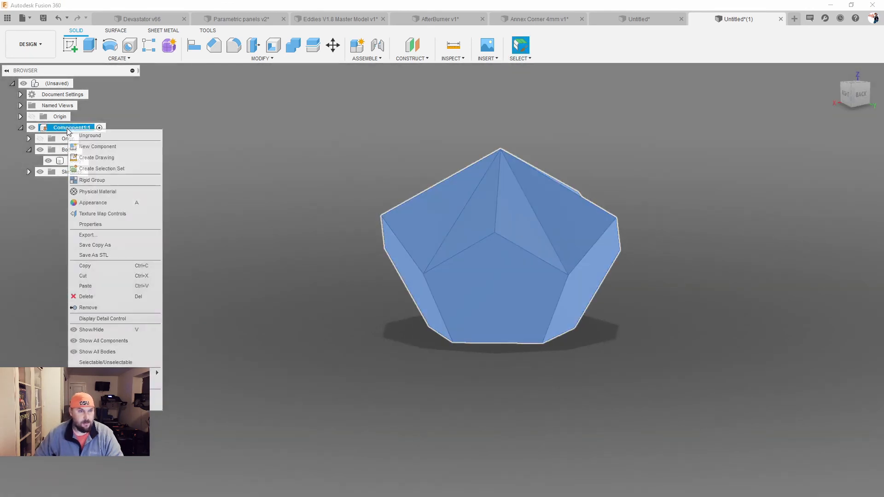
pyautogui.click(112, 286)
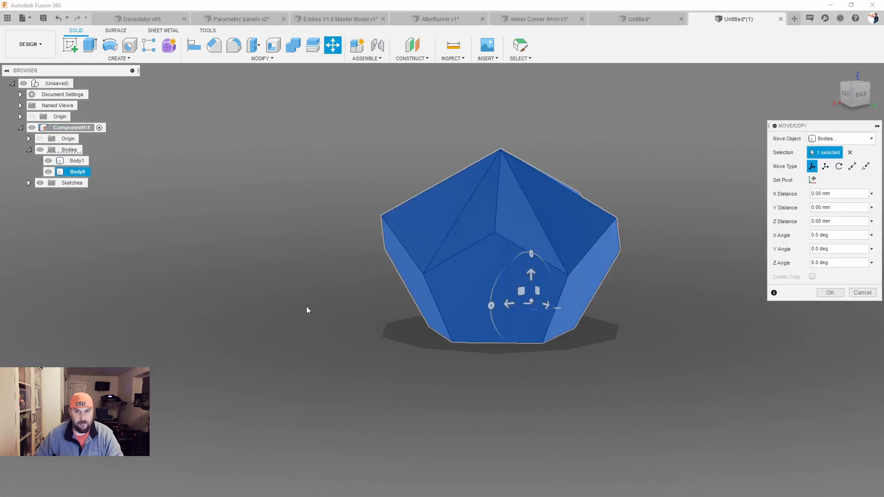
# - Flip the pasted half upside down by rotating it -180 degrees about the Y axis
pyautogui.keyDown('shift'); pyautogui.moveTo(613, 315); pyautogui.dragTo(448, 302, button='middle'); pyautogui.keyUp('shift')
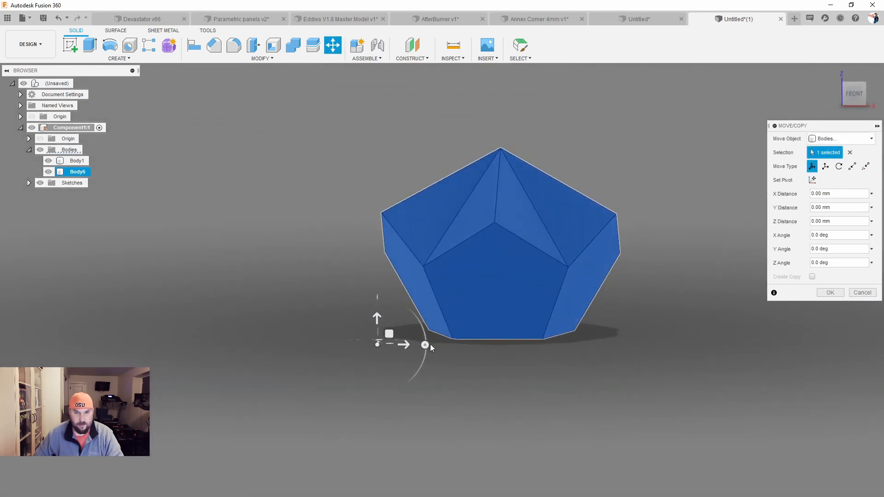
pyautogui.moveTo(424, 345); pyautogui.dragTo(344, 345)
pyautogui.keyDown('shift'); pyautogui.moveTo(539, 353); pyautogui.dragTo(525, 382, button='middle'); pyautogui.keyUp('shift')
pyautogui.scroll(-3, 523, 346)
pyautogui.keyDown('shift'); pyautogui.moveTo(465, 383); pyautogui.dragTo(447, 400, button='middle'); pyautogui.keyUp('shift')
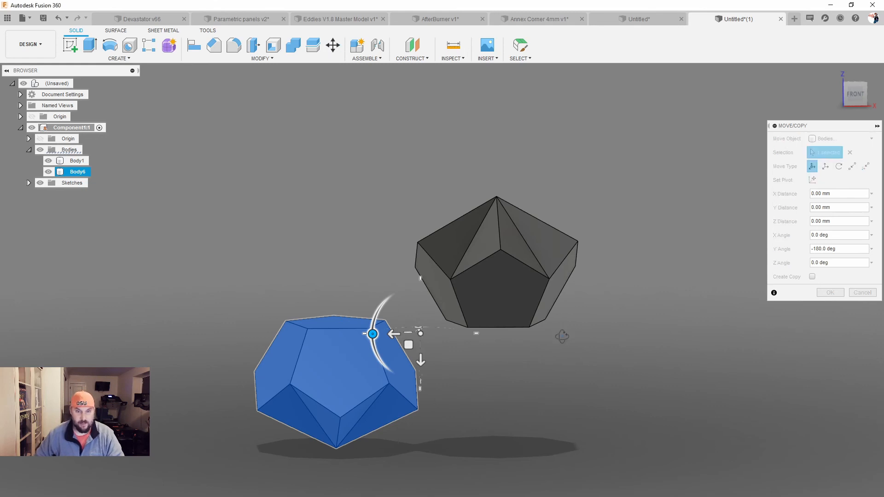
pyautogui.keyDown('shift'); pyautogui.moveTo(562, 333); pyautogui.dragTo(563, 363, button='middle'); pyautogui.keyUp('shift')
# - Rotate the flipped half 180 degrees about the Z axis and apply the move
pyautogui.click(421, 349)
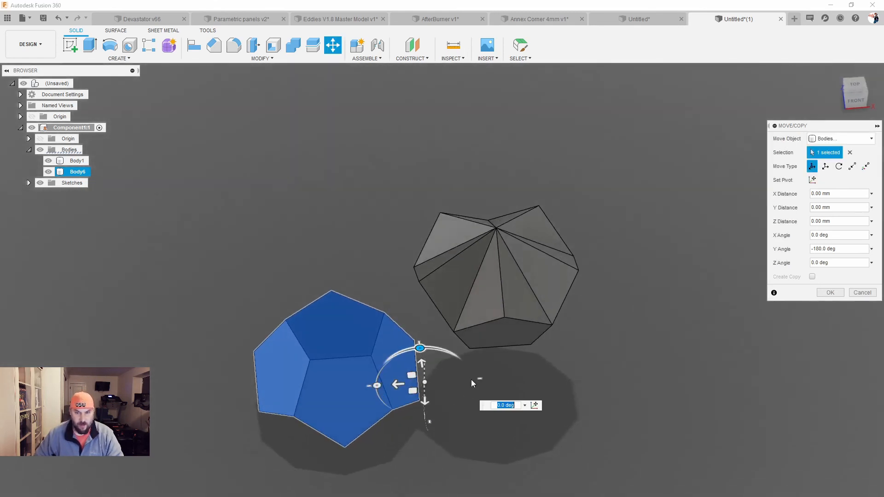
pyautogui.click(498, 406)
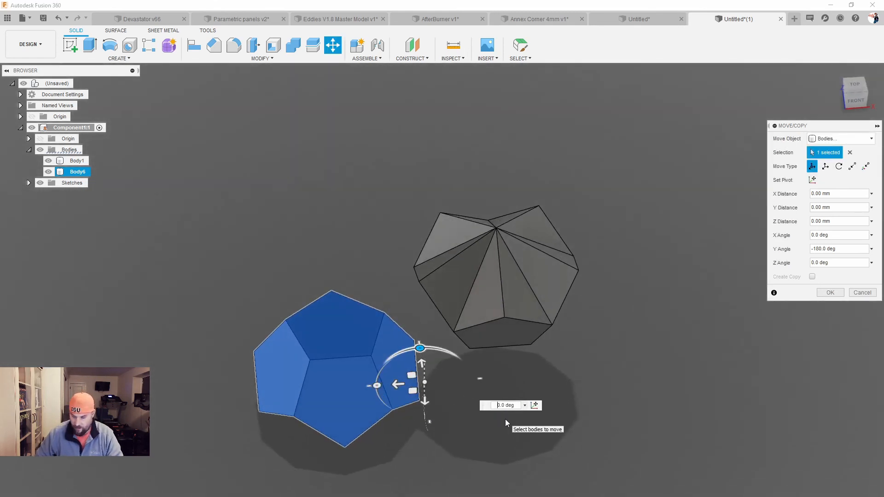
pyautogui.scroll(-3, 523, 384)
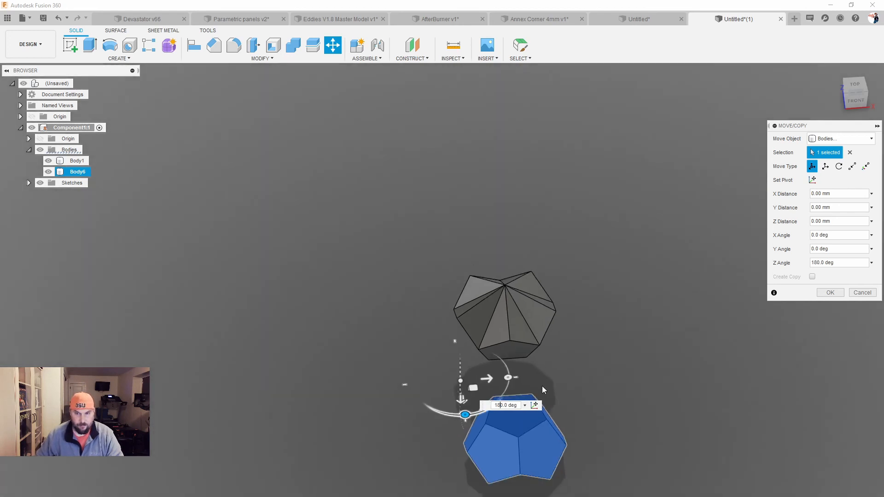
pyautogui.click(829, 291)
# - Move Body6 point to point, from its front rim notch vertex to the top vertex of the original half's front pentagon
pyautogui.keyDown('shift'); pyautogui.moveTo(680, 358); pyautogui.dragTo(675, 328, button='middle'); pyautogui.keyUp('shift')
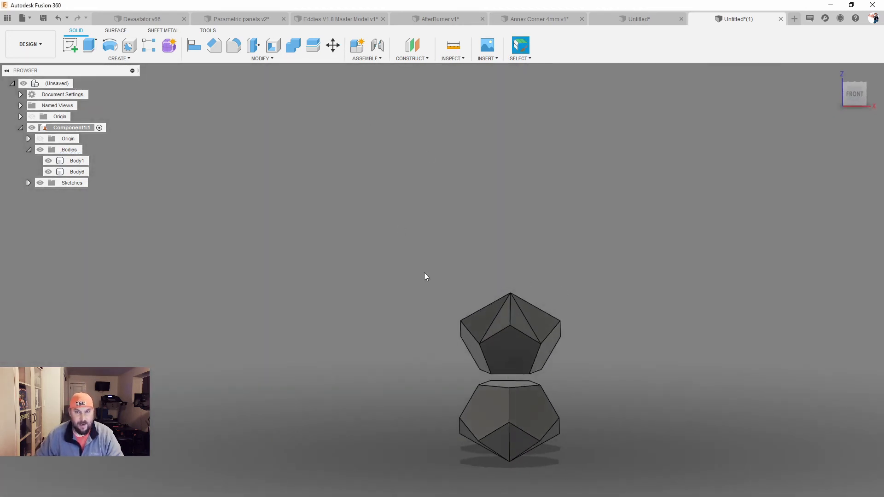
pyautogui.rightClick(75, 172)
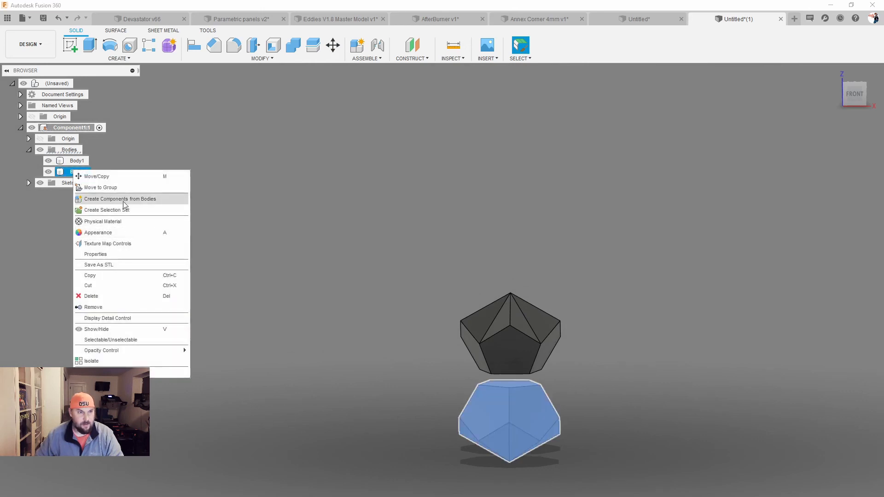
pyautogui.click(119, 177)
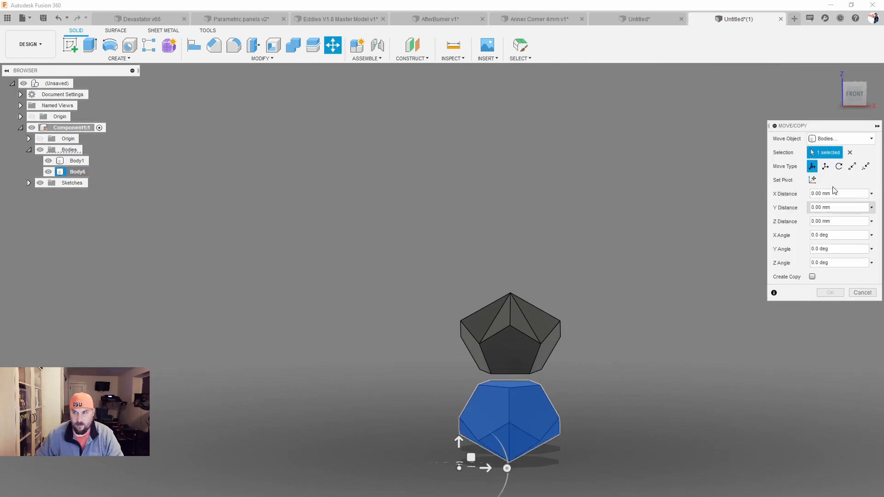
pyautogui.click(852, 166)
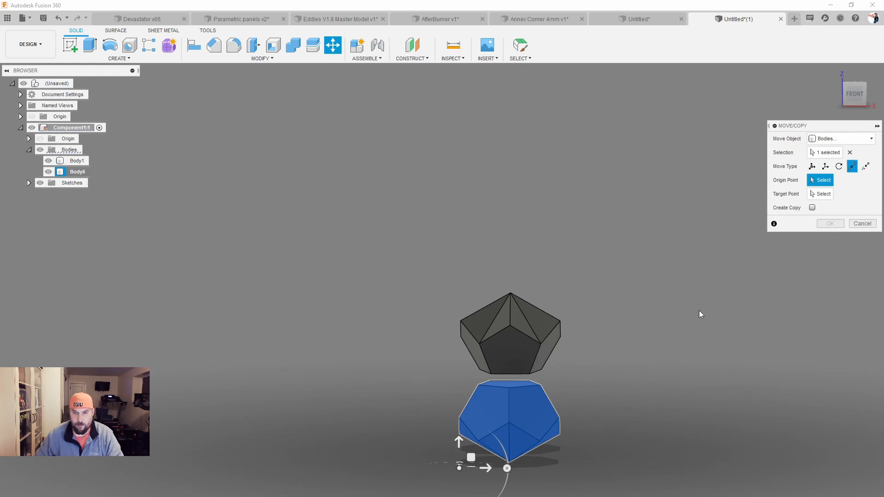
pyautogui.click(509, 423)
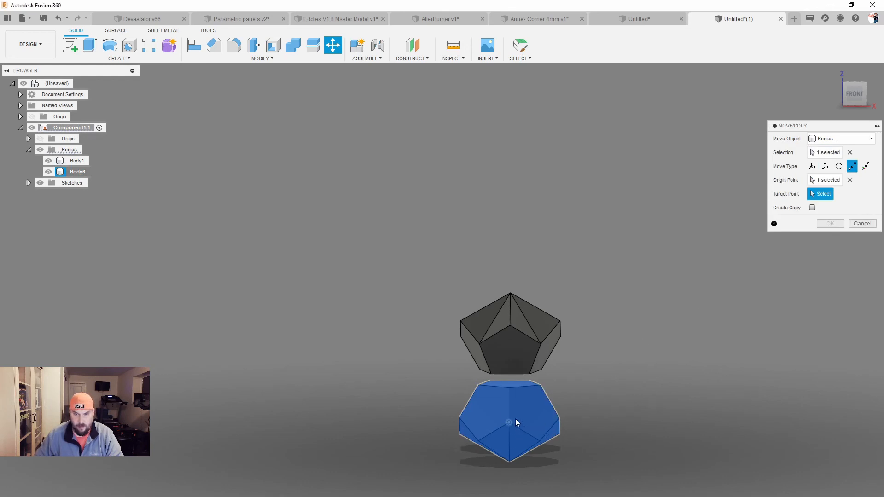
pyautogui.click(510, 330)
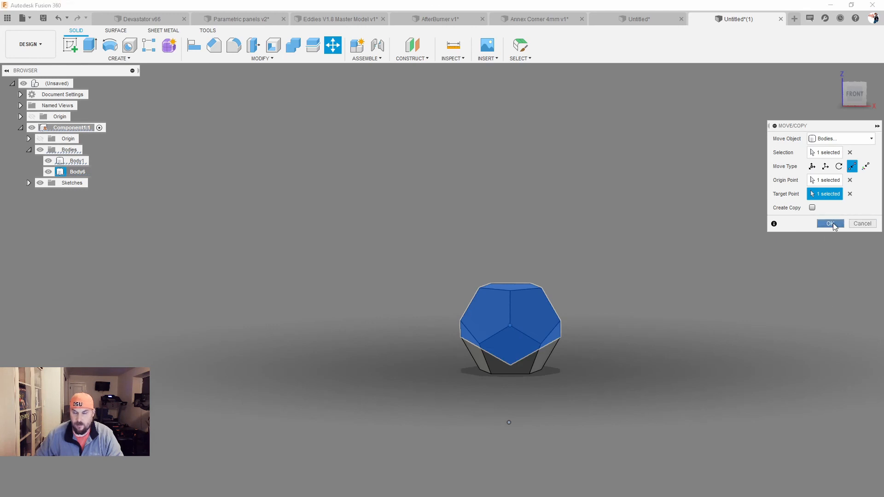
pyautogui.click(831, 224)
# - Combine the two dodecahedron halves with a Join operation, using Body1 as the target and Body6 as the tool body
pyautogui.keyDown('shift'); pyautogui.moveTo(674, 291); pyautogui.dragTo(749, 306, button='middle'); pyautogui.keyUp('shift')
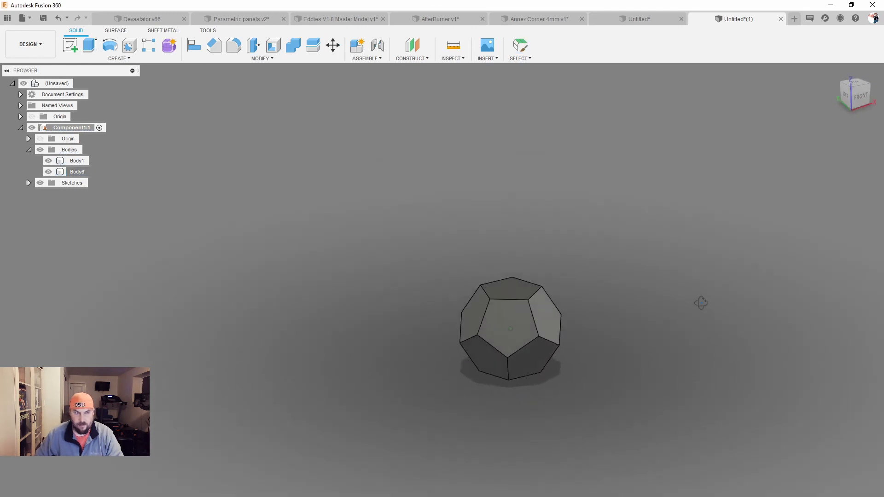
pyautogui.scroll(3, 606, 383)
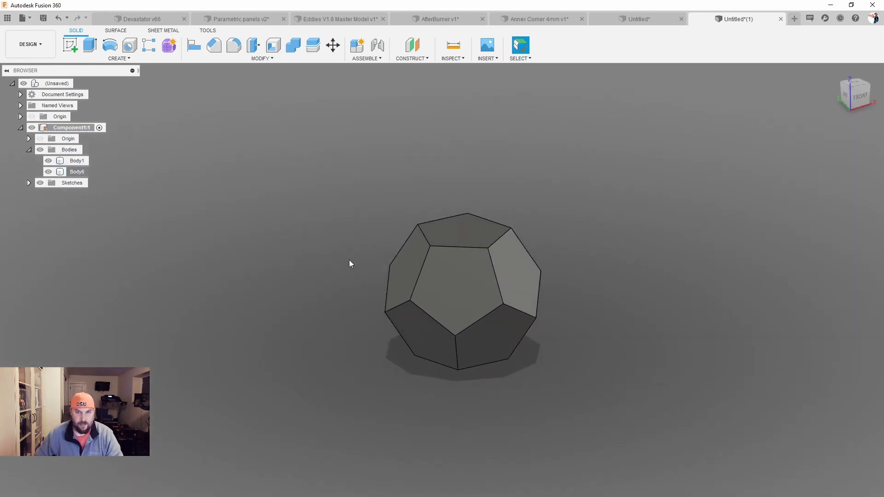
pyautogui.scroll(3, 348, 276)
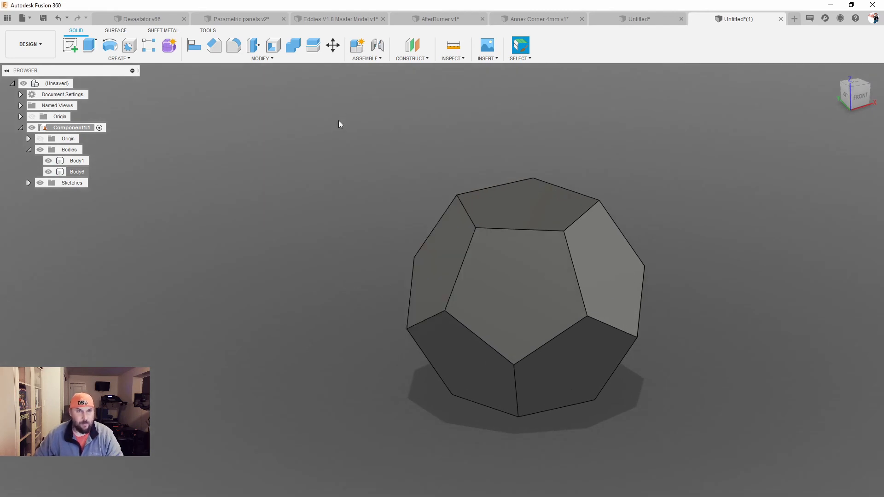
pyautogui.click(293, 45)
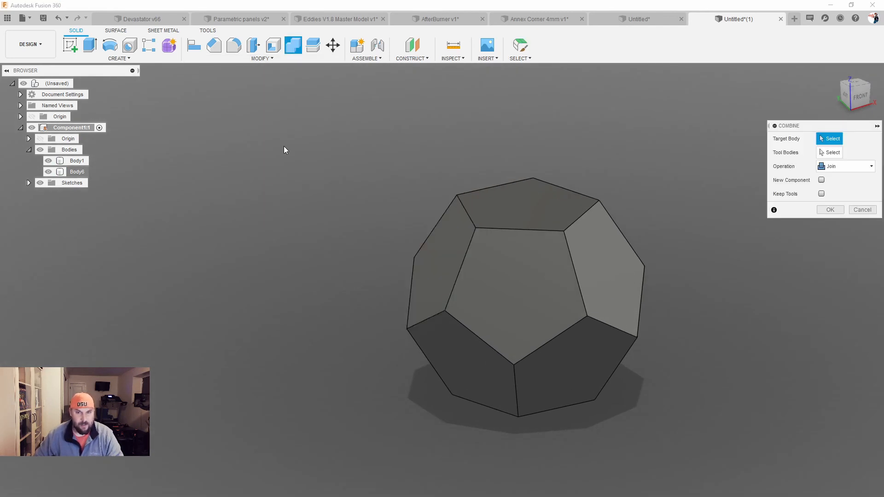
pyautogui.click(77, 160)
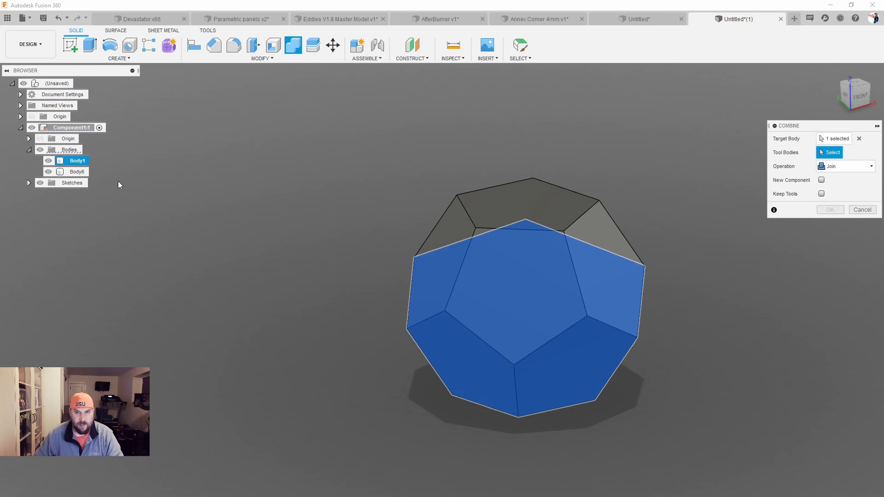
pyautogui.click(77, 172)
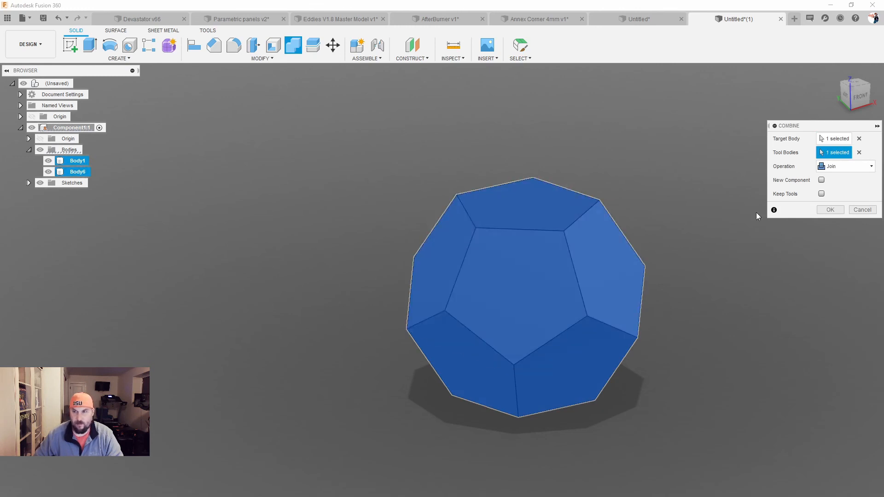
pyautogui.click(829, 210)
pyautogui.keyDown('shift'); pyautogui.moveTo(746, 232); pyautogui.dragTo(606, 222, button='middle'); pyautogui.keyUp('shift')
pyautogui.click(521, 220)
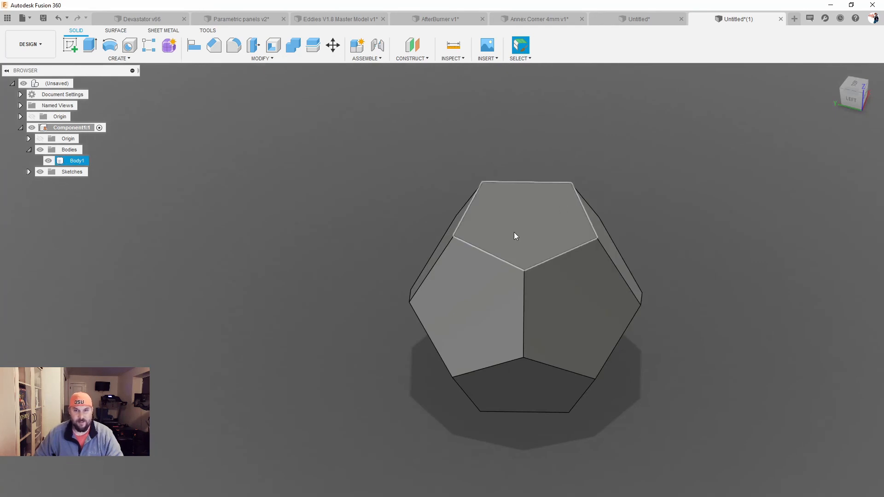
pyautogui.click(297, 198)
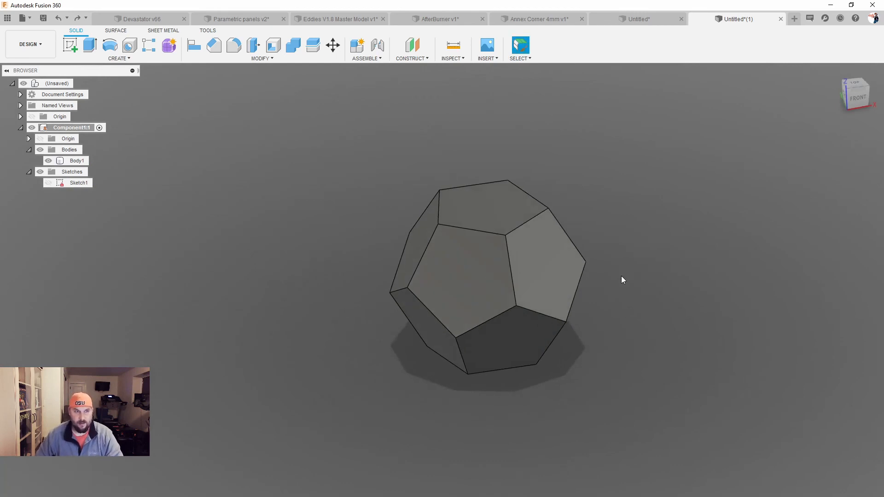
pyautogui.rightClick(622, 275)
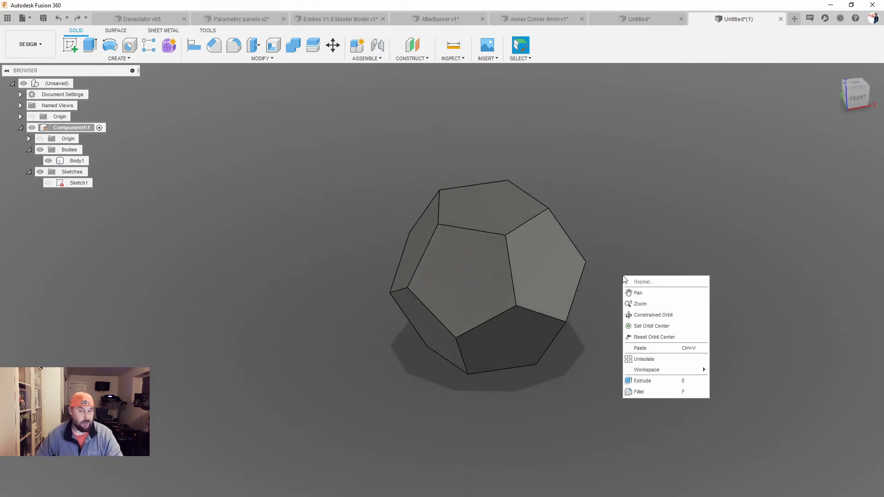
pyautogui.click(650, 240)
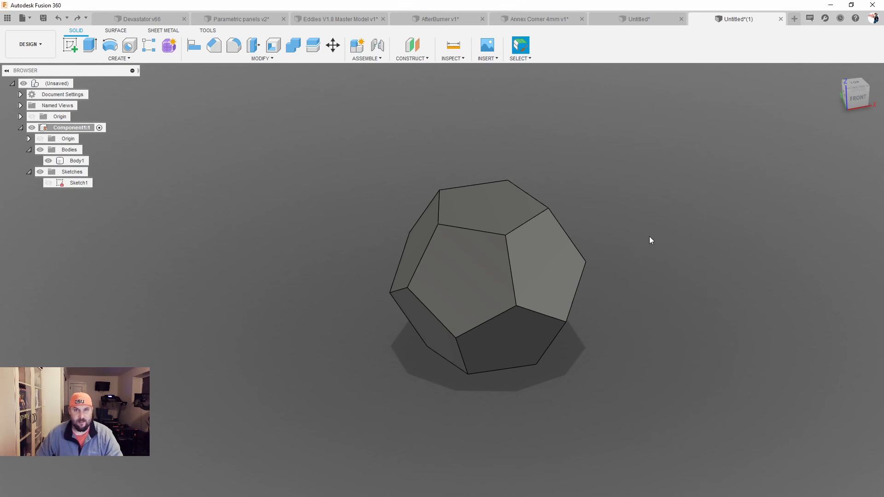